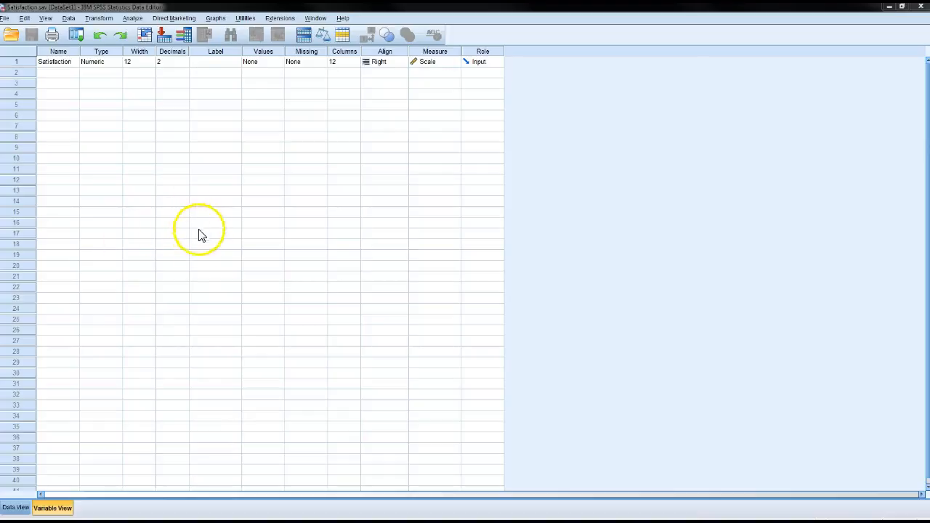
Open the data file Chapter 8_Data_Figure 1_2.sav from the Chapter8 folder within the chapter data sets.
click(5, 19)
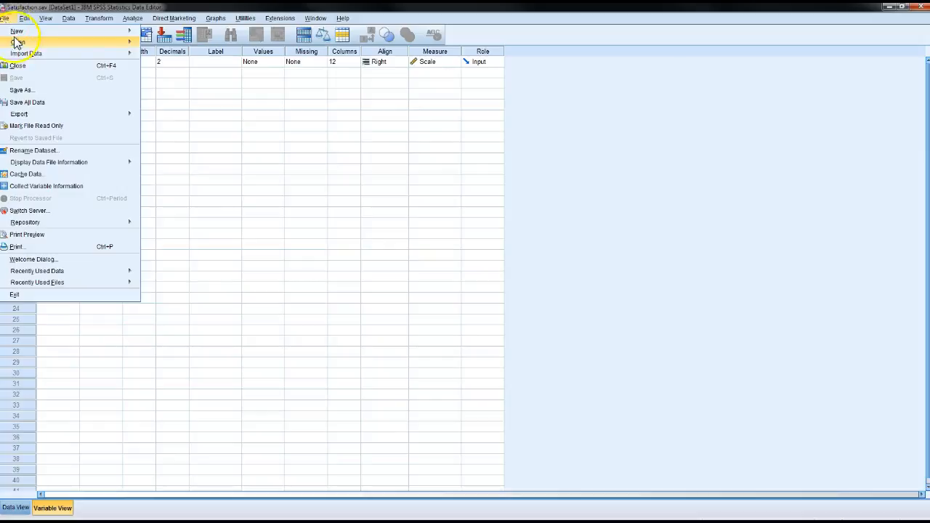
mouse_move(16, 44)
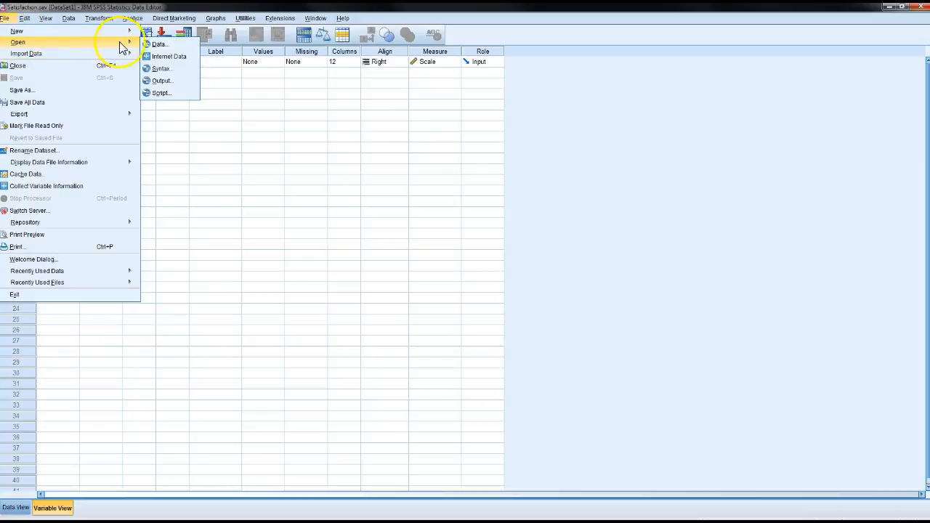
click(156, 44)
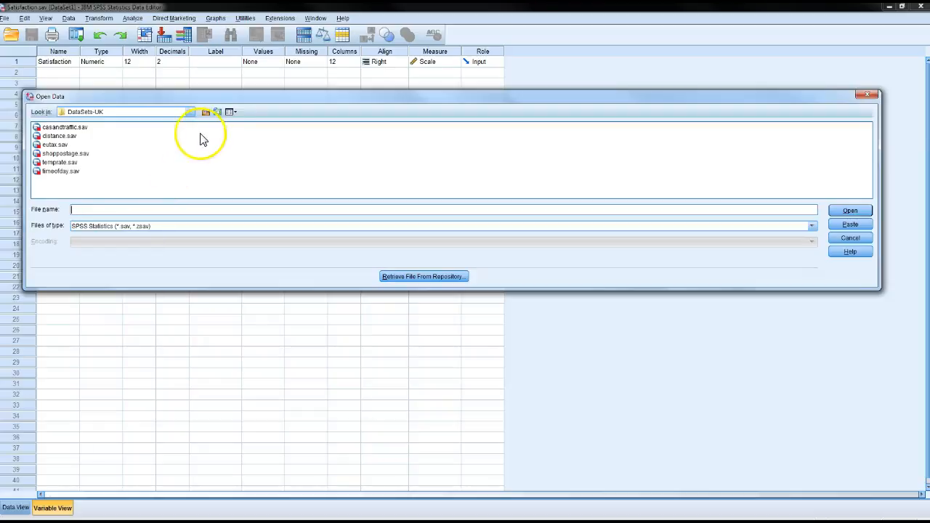
click(189, 114)
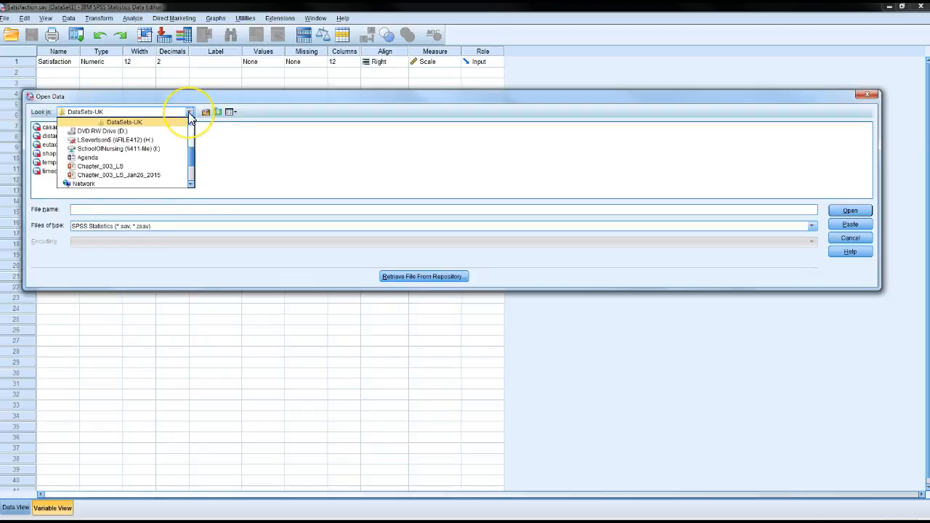
click(161, 122)
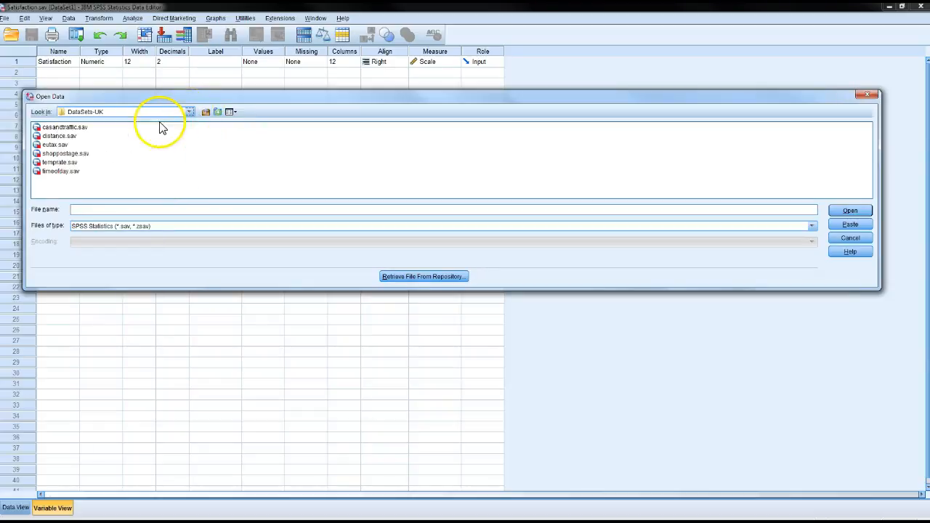
click(205, 114)
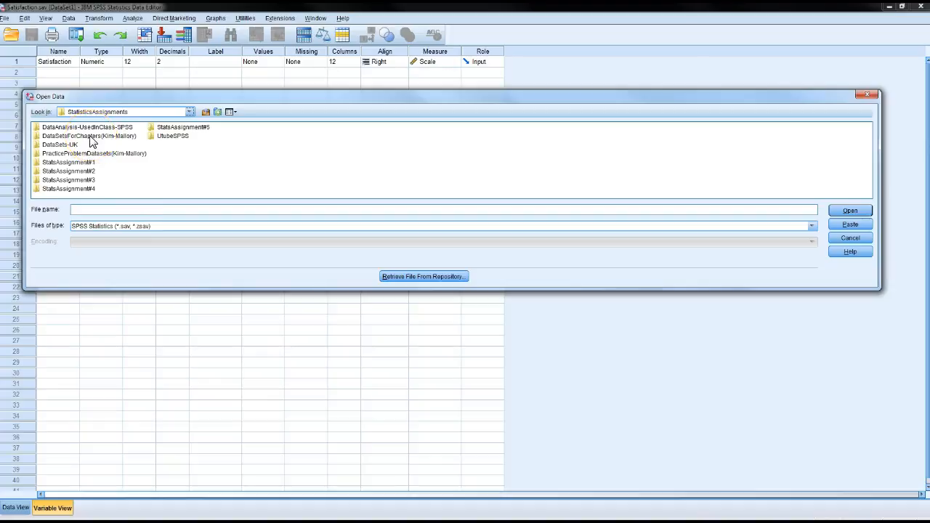
double_click(91, 138)
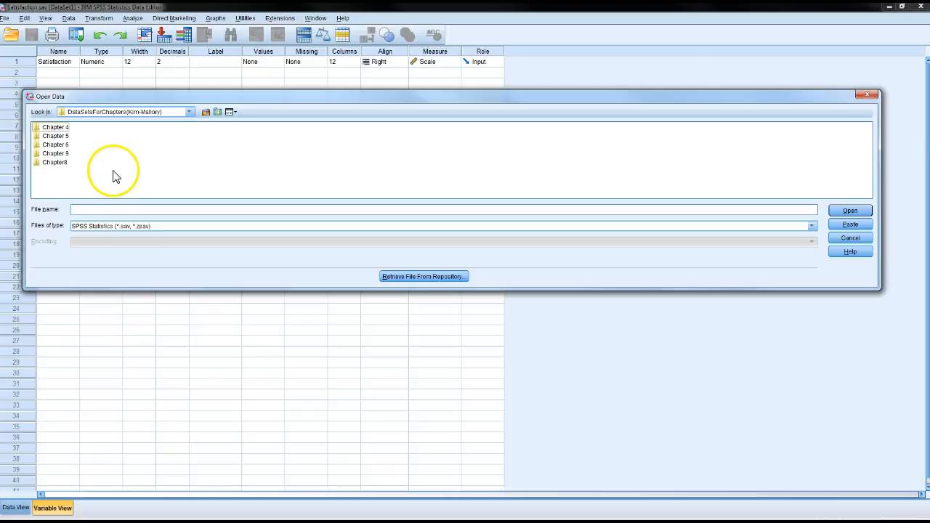
double_click(55, 164)
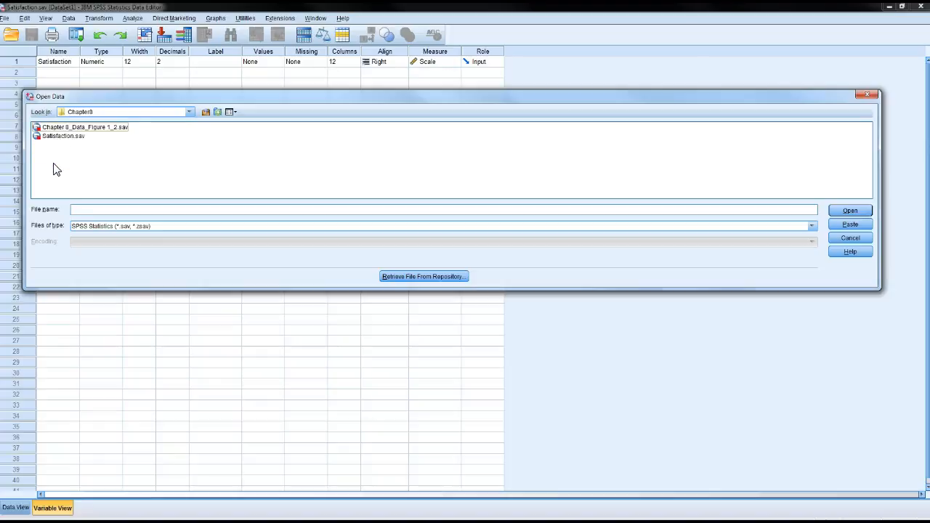
click(93, 129)
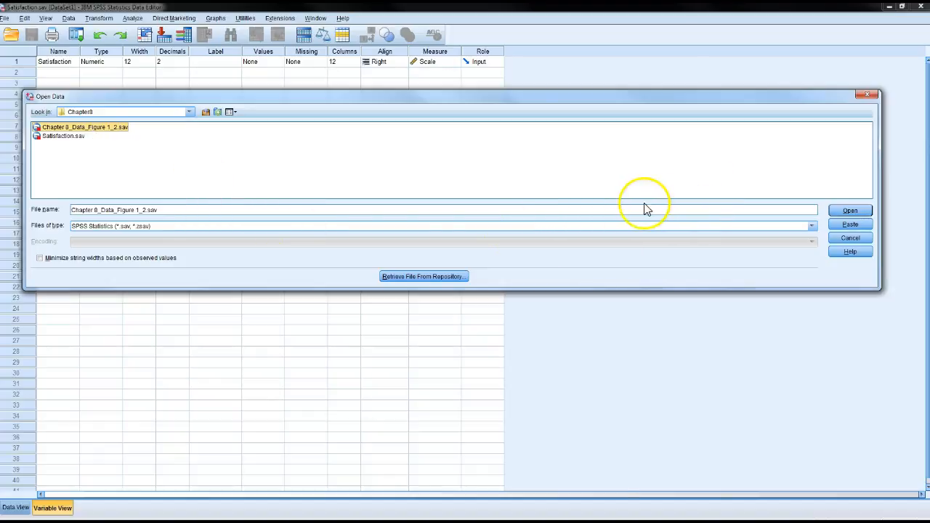
click(847, 212)
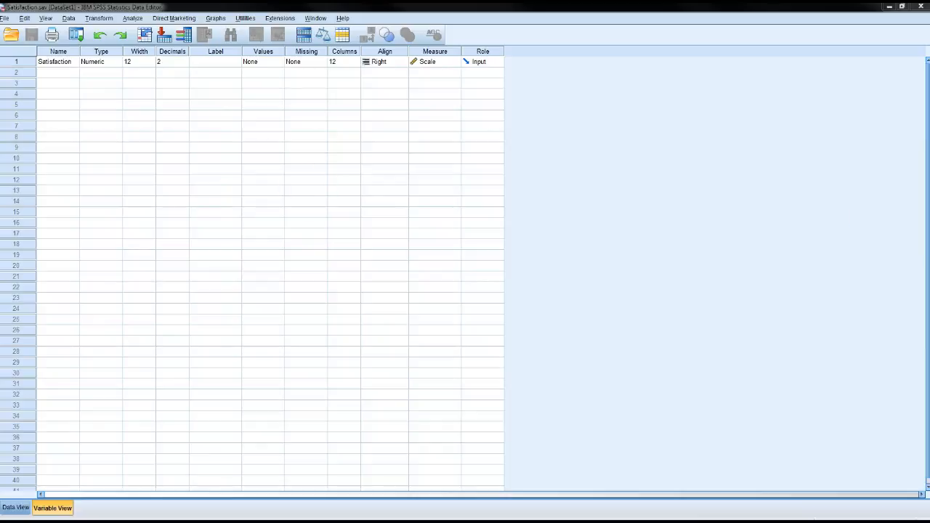
drag(0, 35, 428, 65)
click(495, 65)
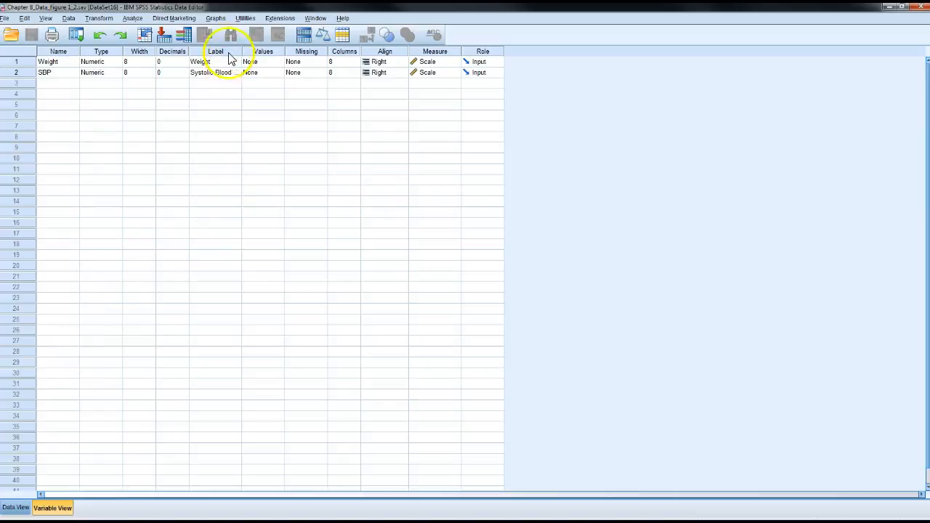
Start a simple scatter chart in the Chart Builder using the Scatter/Dot gallery.
click(214, 22)
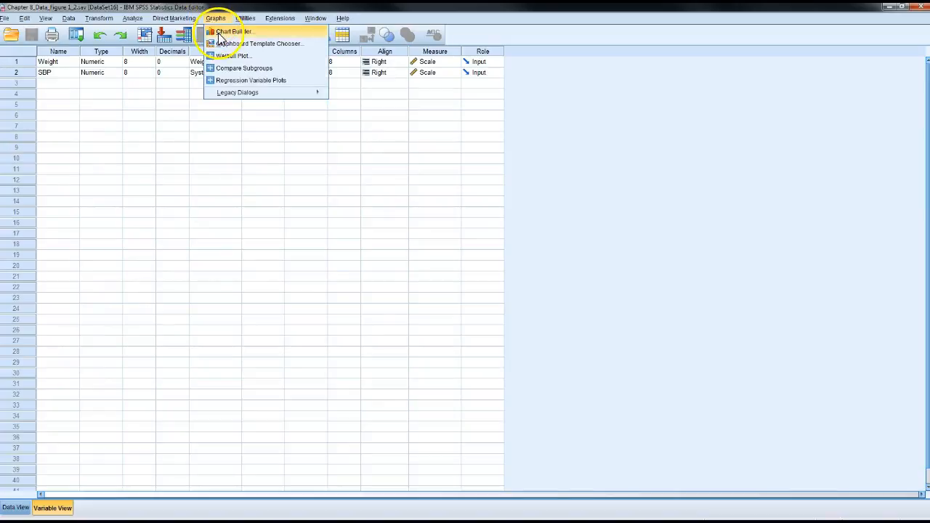
click(218, 32)
click(405, 316)
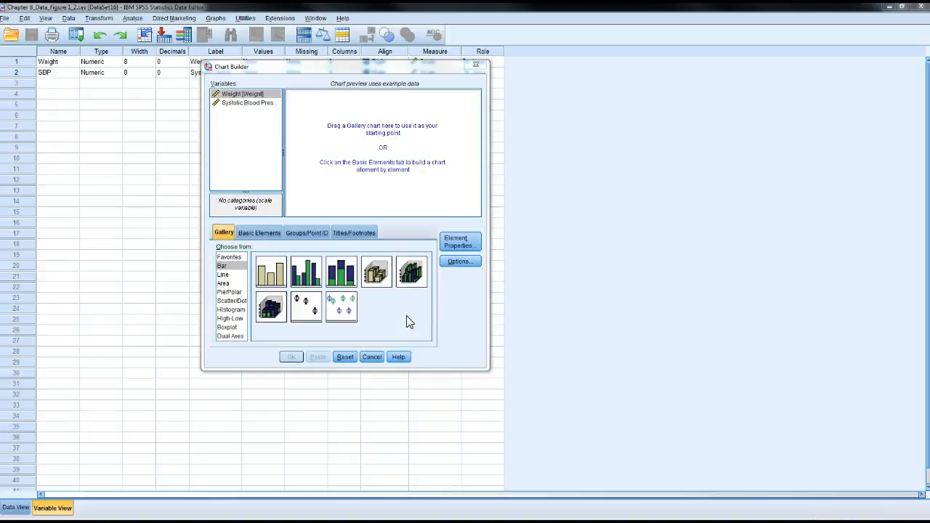
click(231, 301)
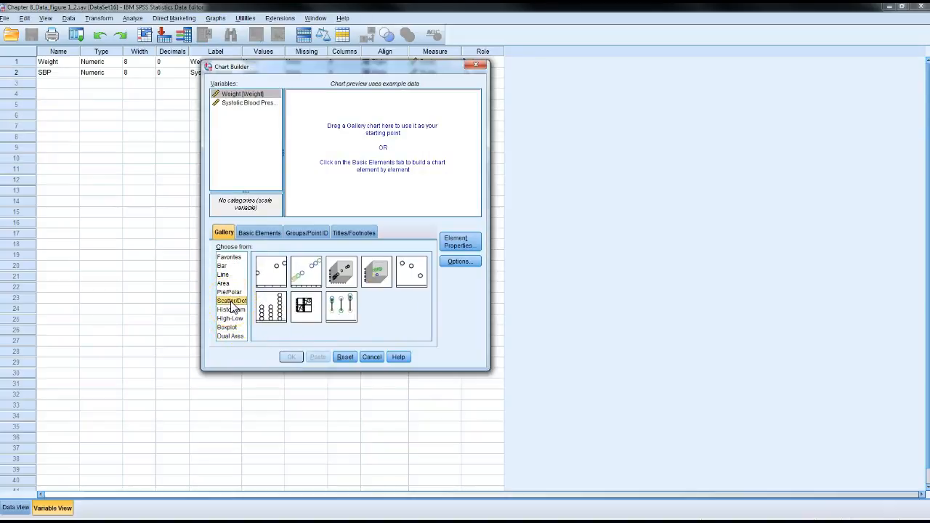
drag(270, 273, 379, 159)
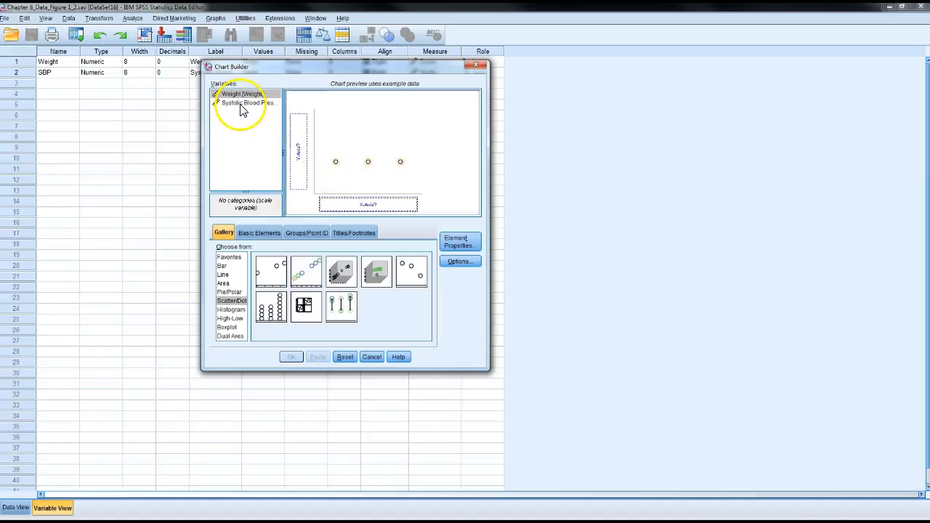
Assign Systolic Blood Pressure to the y-axis and Weight to the x-axis, and generate the scatter plot.
drag(241, 110, 295, 135)
drag(259, 98, 356, 208)
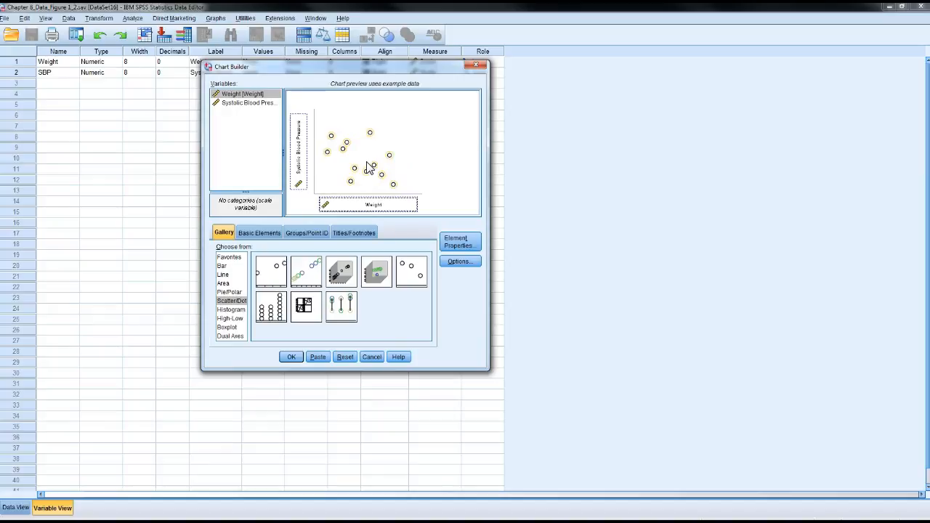
click(292, 357)
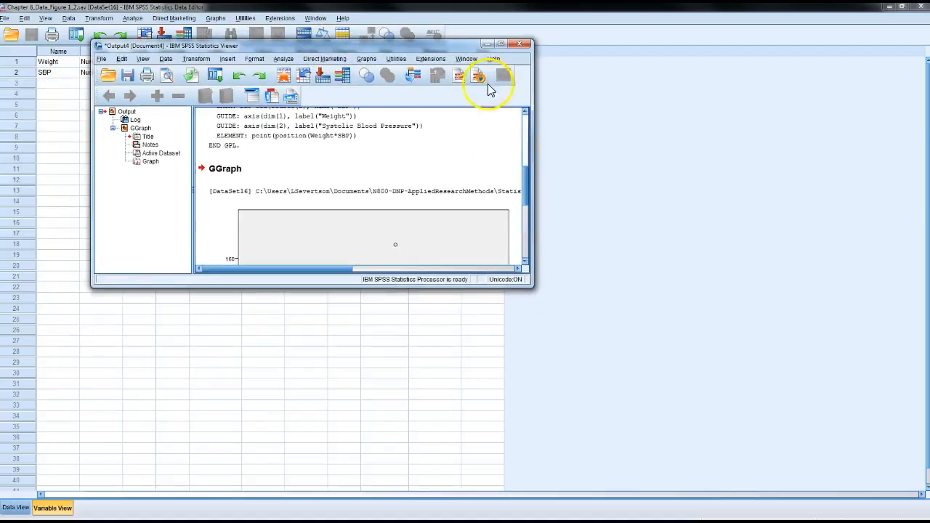
Enlarge the output viewer window to full screen to display the whole scatter plot.
drag(375, 44, 368, 33)
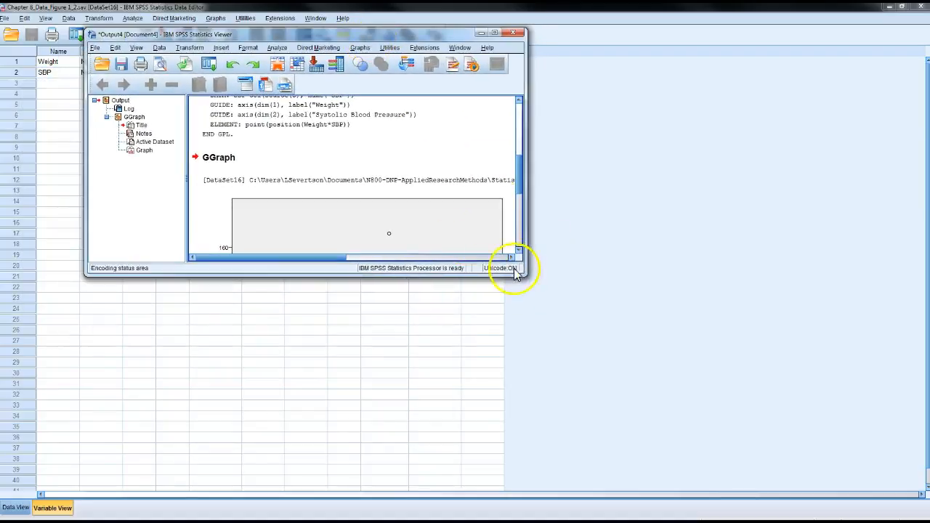
drag(524, 276, 655, 475)
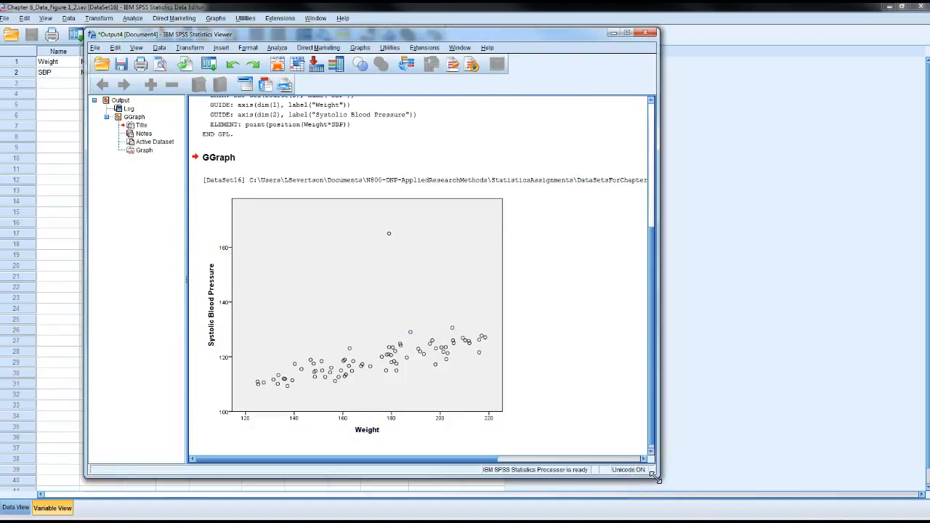
click(342, 393)
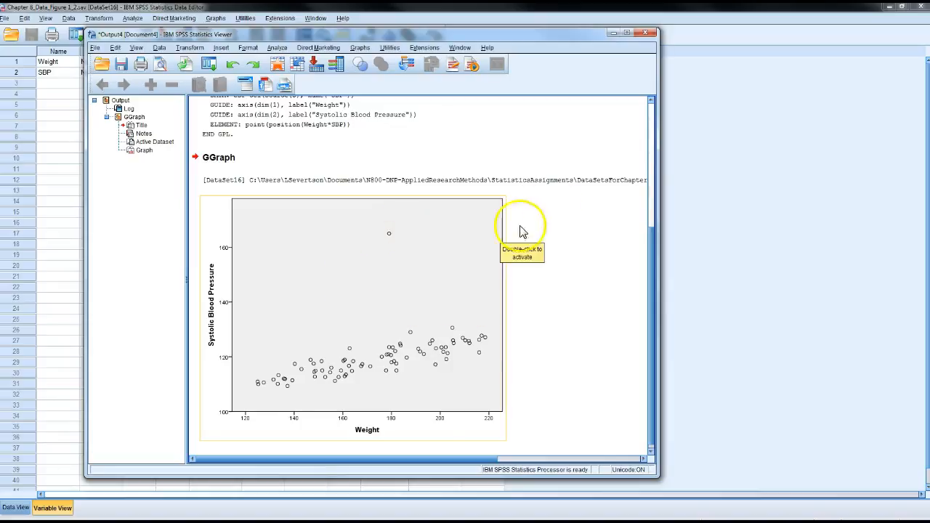
click(626, 32)
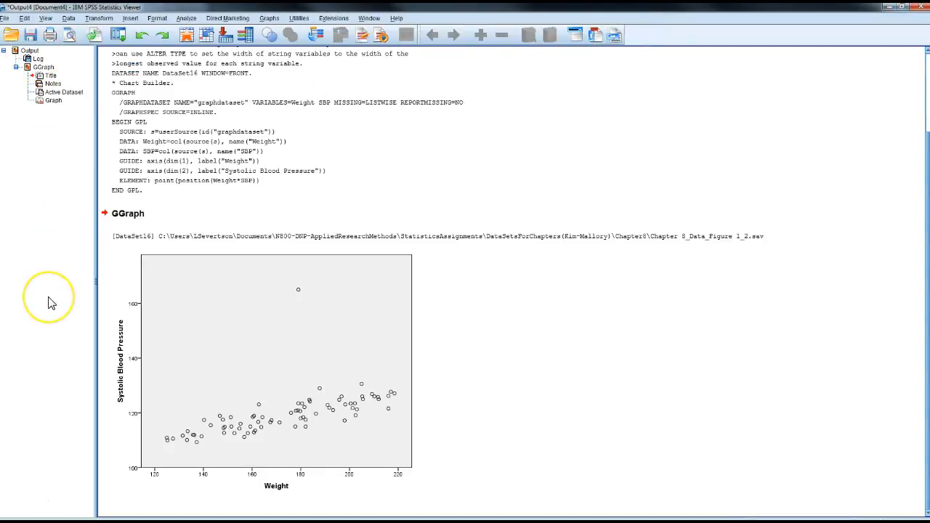
Go through the Log, Title and Notes entries of the scatter plot output.
click(36, 59)
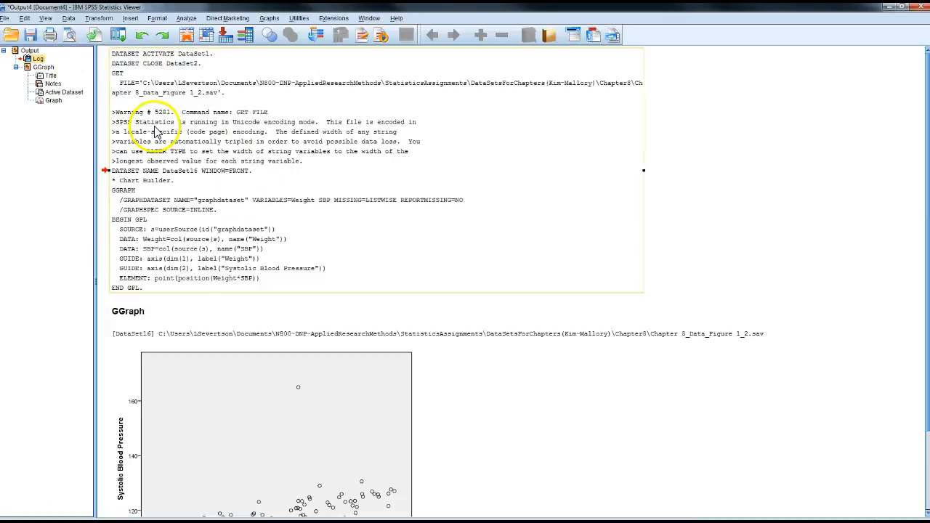
click(53, 77)
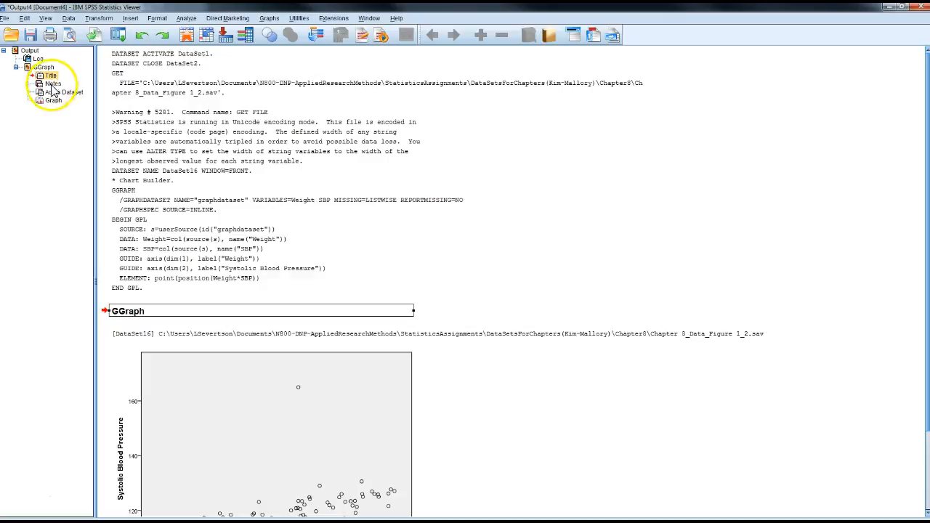
click(52, 85)
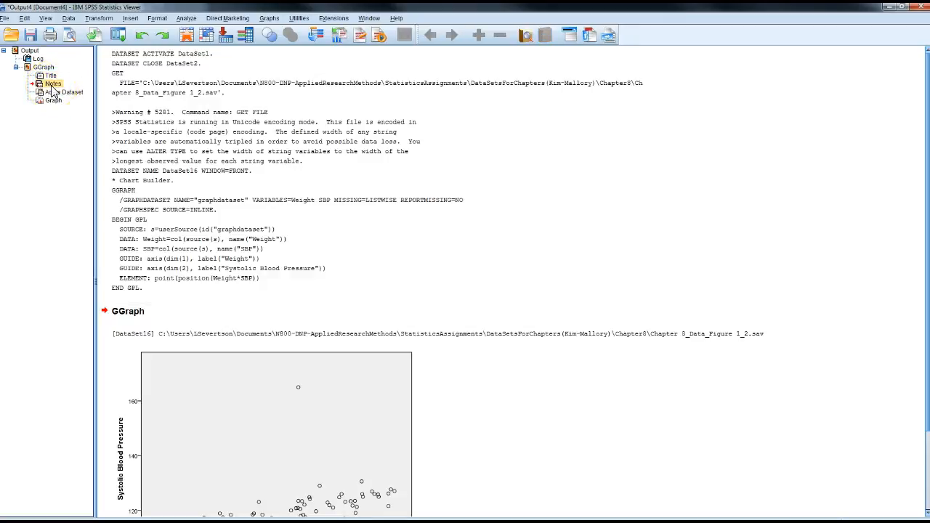
Reveal the hidden Notes table in the GGraph output and examine its input, syntax and resource details.
double_click(40, 84)
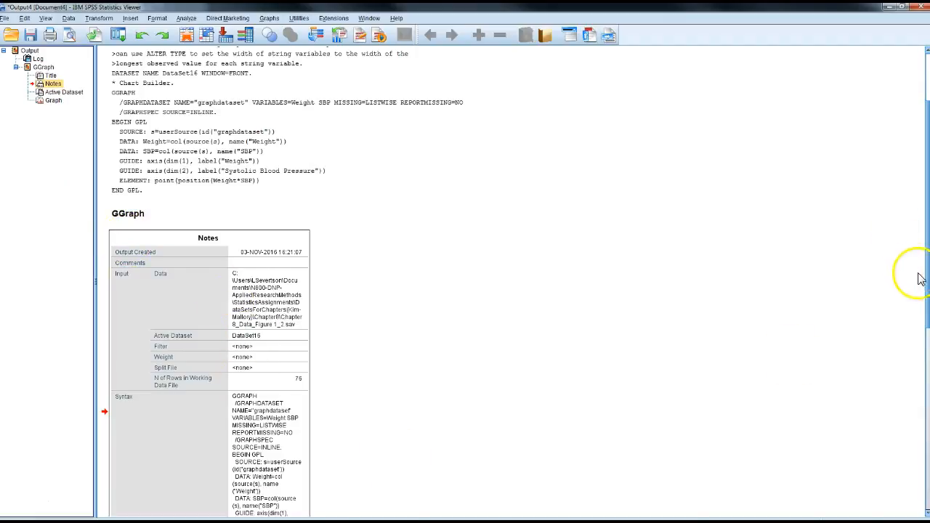
scroll(926, 325, down, 1)
scroll(924, 334, down, 1)
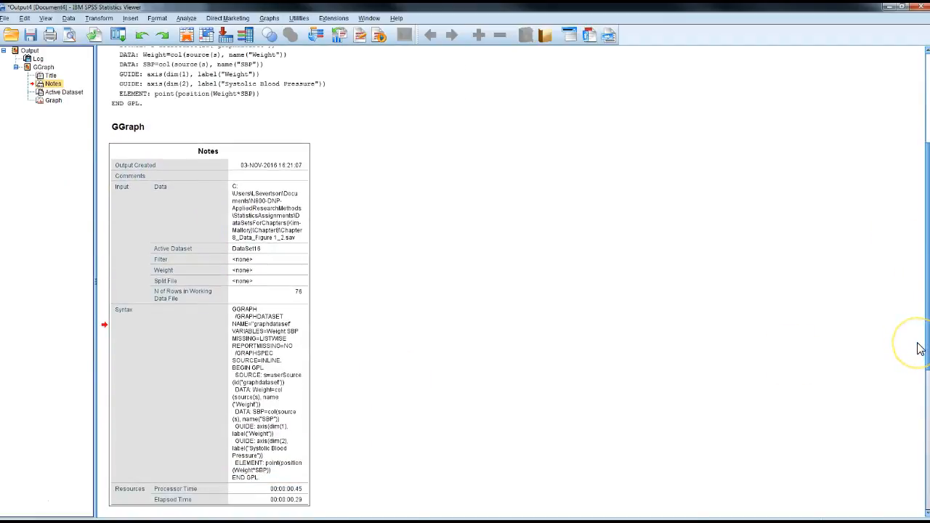
click(239, 218)
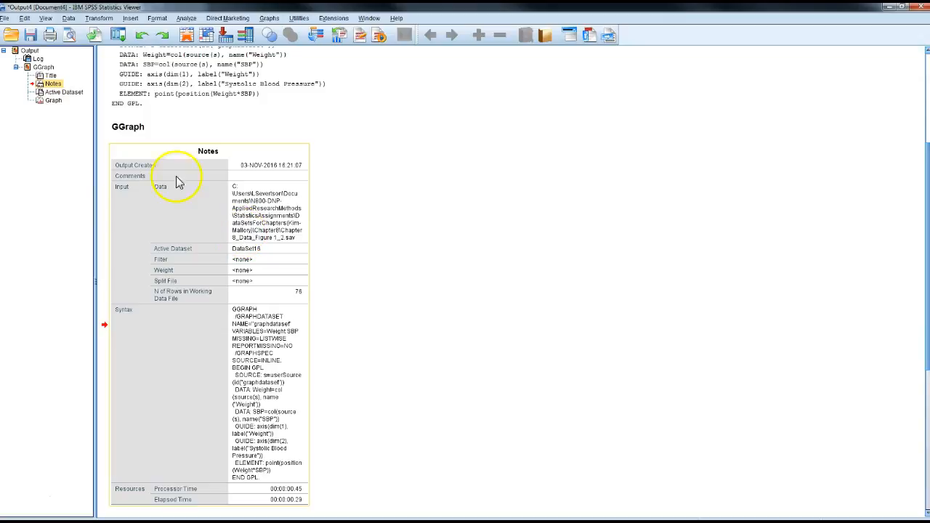
click(50, 84)
click(48, 85)
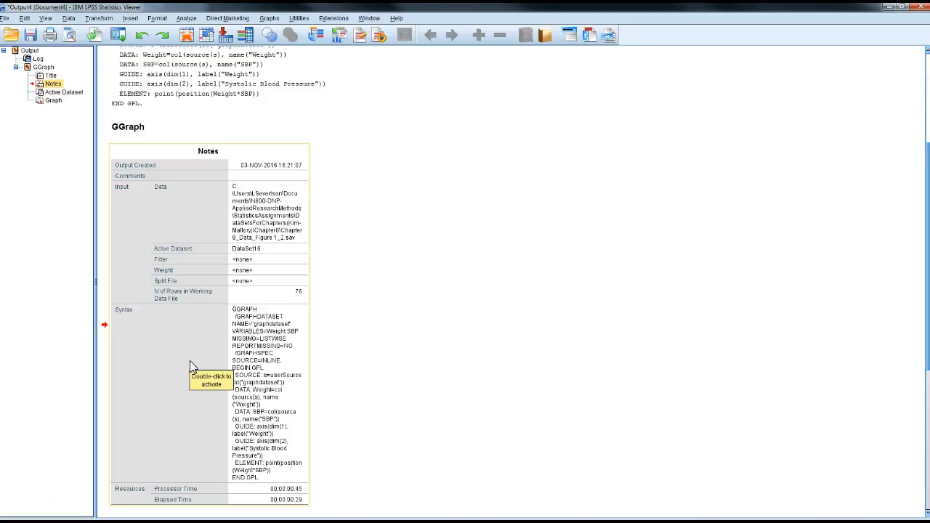
click(68, 94)
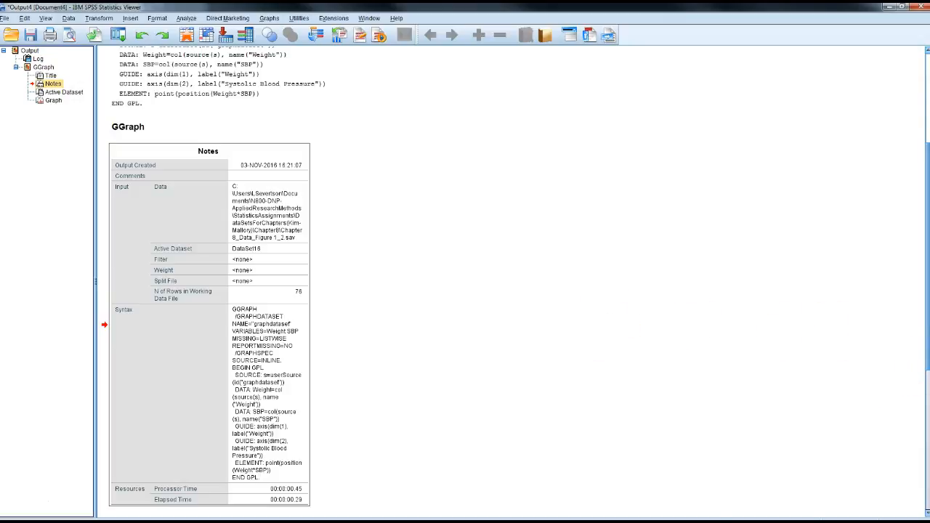
Start a bivariate correlation analysis with Weight and Systolic Blood Pressure as its variables.
drag(926, 355, 926, 509)
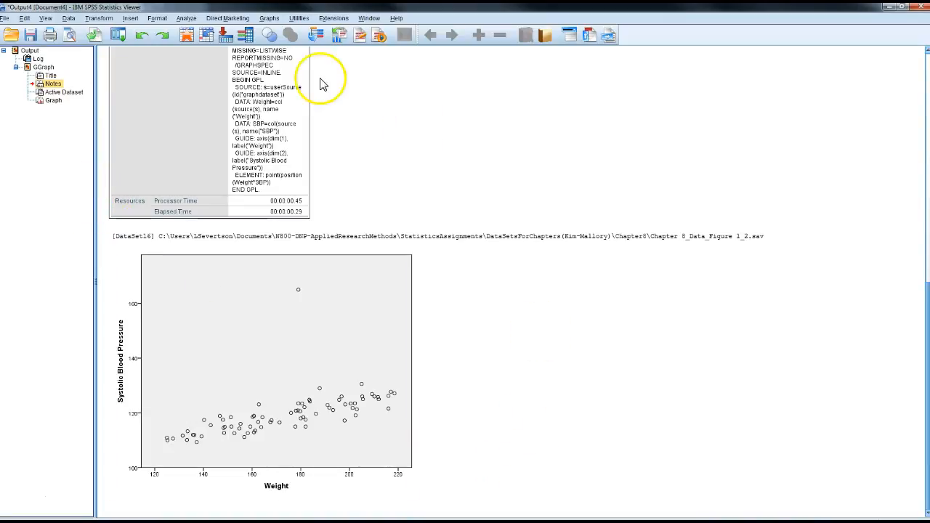
click(186, 18)
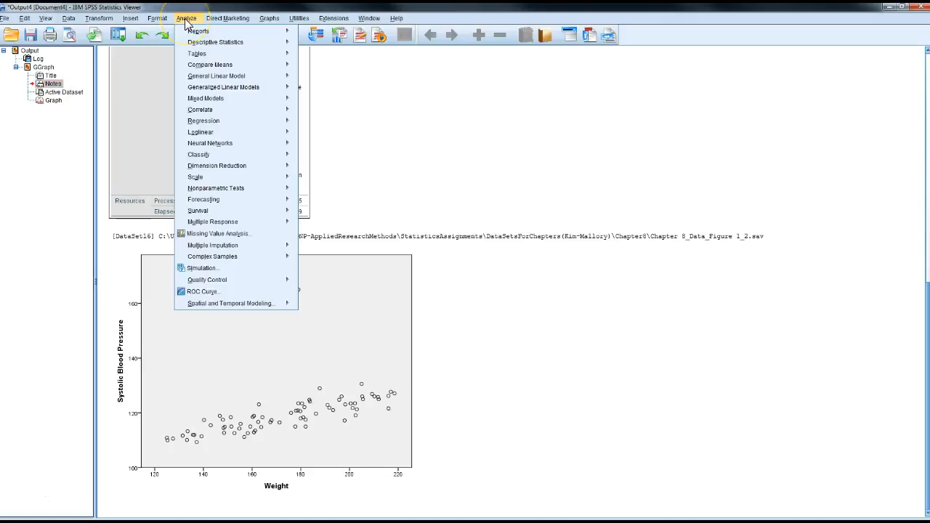
mouse_move(201, 42)
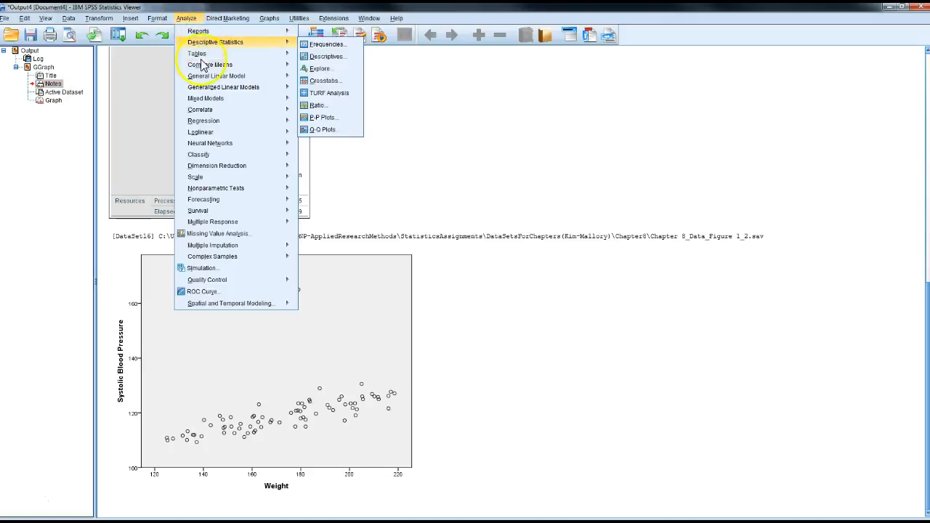
mouse_move(203, 80)
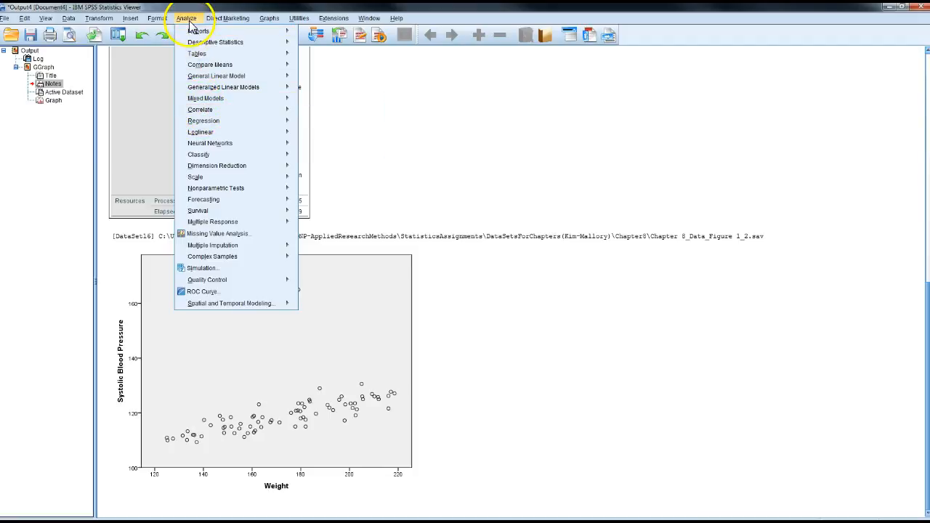
mouse_move(195, 111)
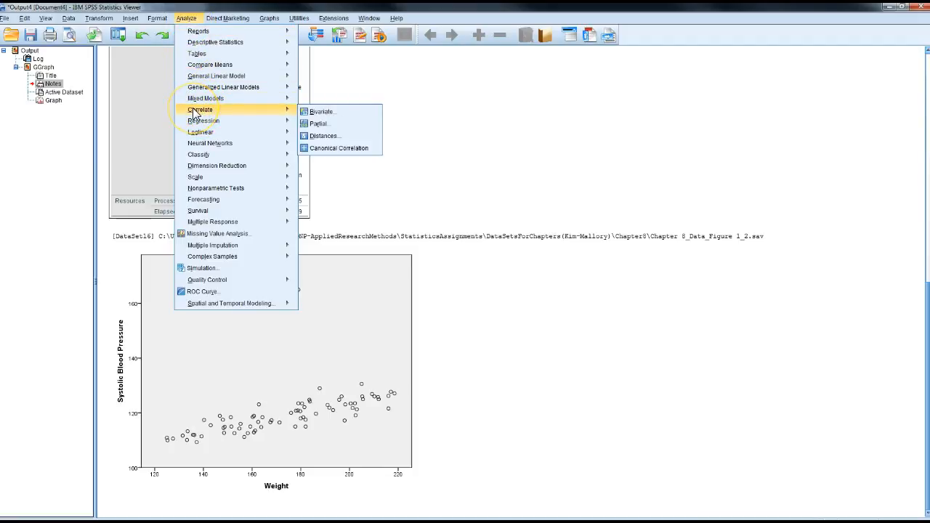
click(304, 114)
click(316, 114)
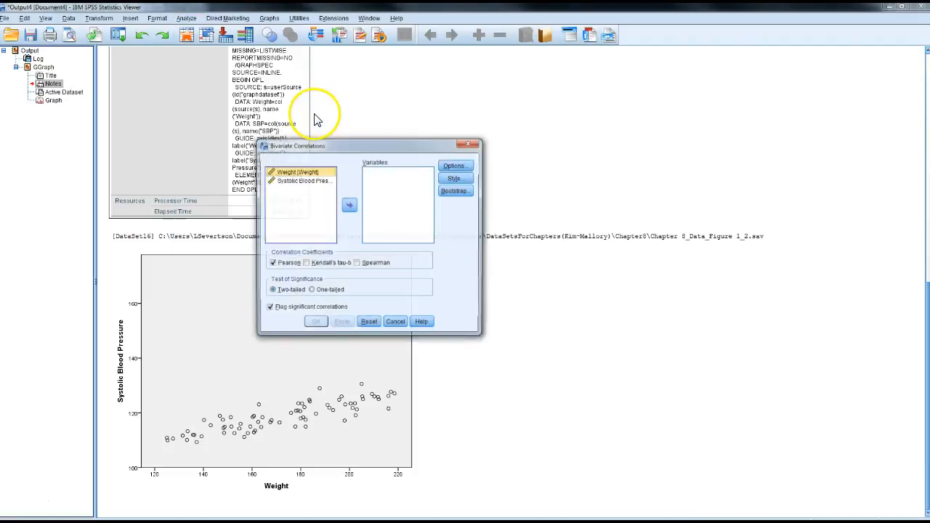
shift+click(298, 180)
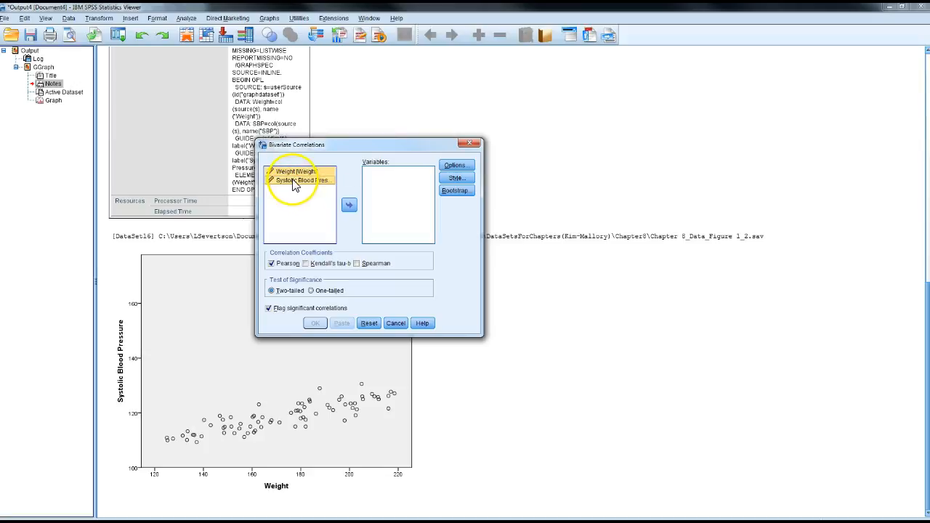
click(351, 206)
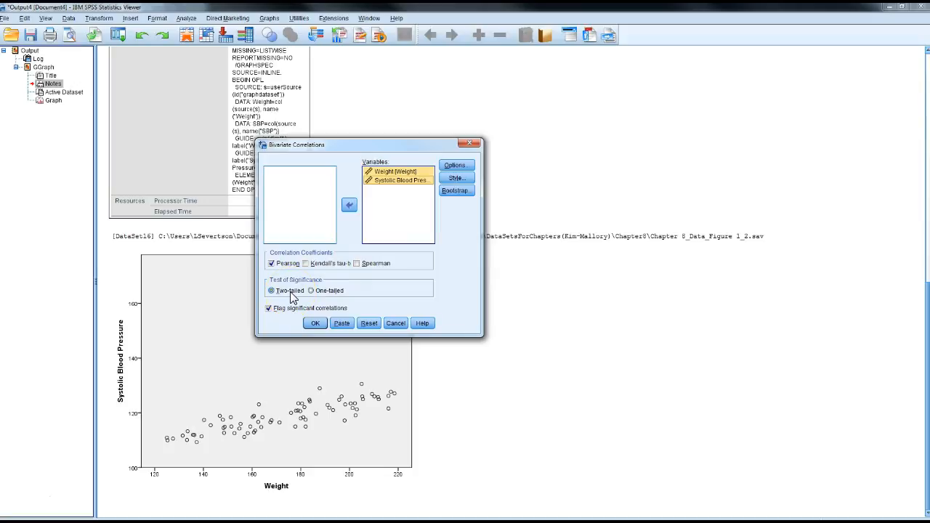
Add means and standard deviations to the correlation statistics and run the analysis.
click(454, 166)
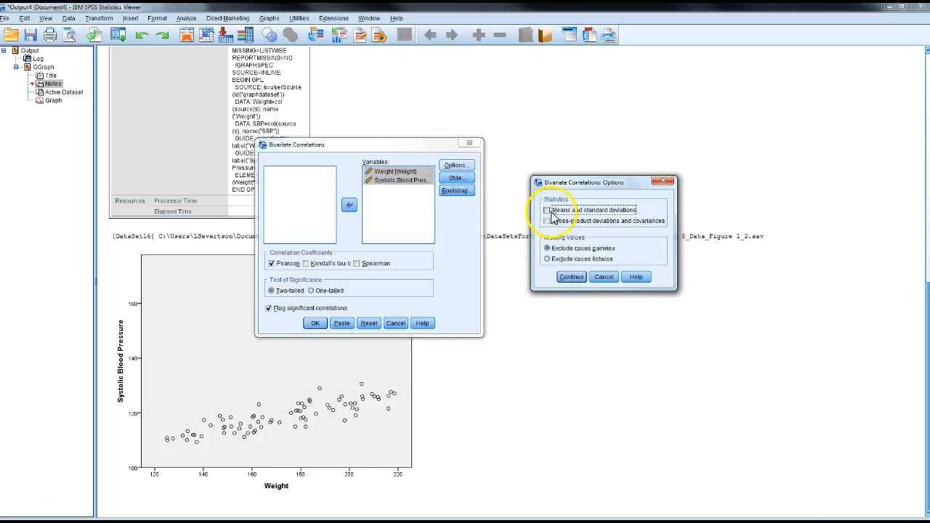
click(547, 210)
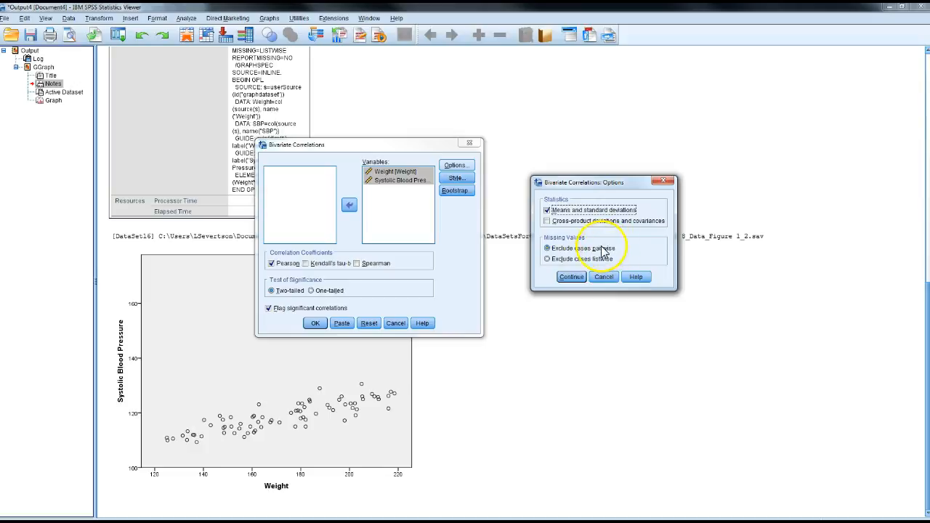
click(570, 276)
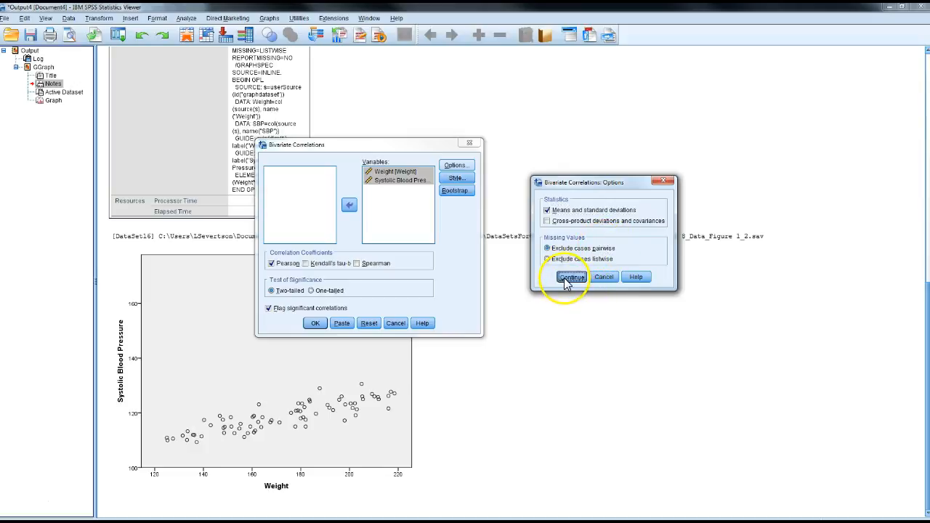
click(315, 323)
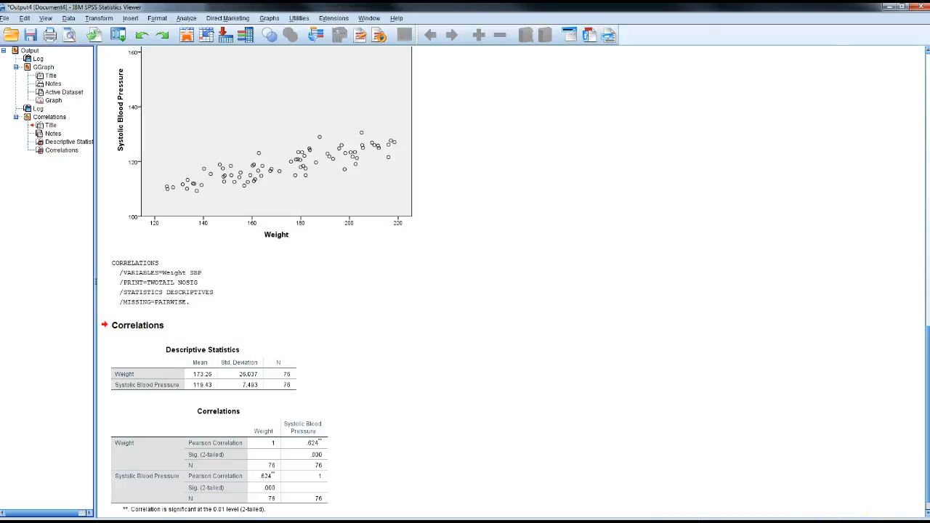
Examine the correlation output, going through its Log, Descriptive Statistics and Correlations tables.
click(925, 515)
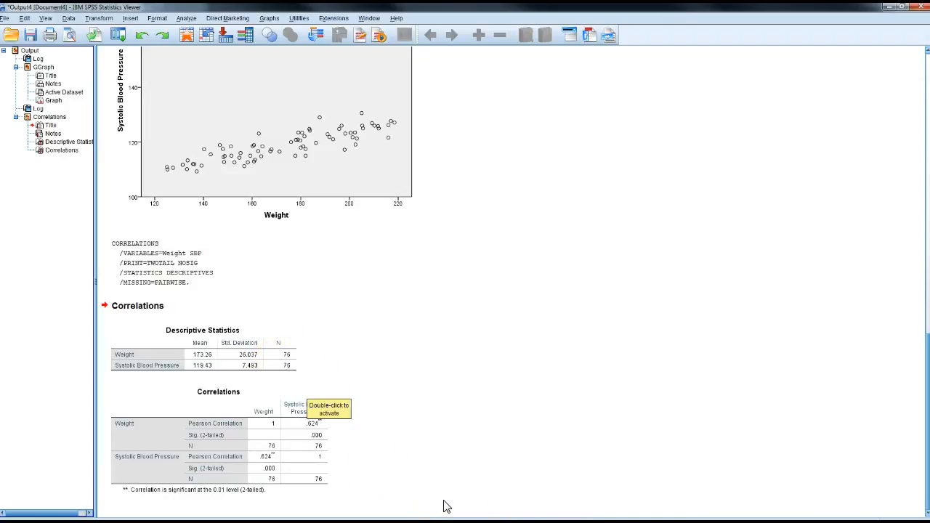
click(266, 465)
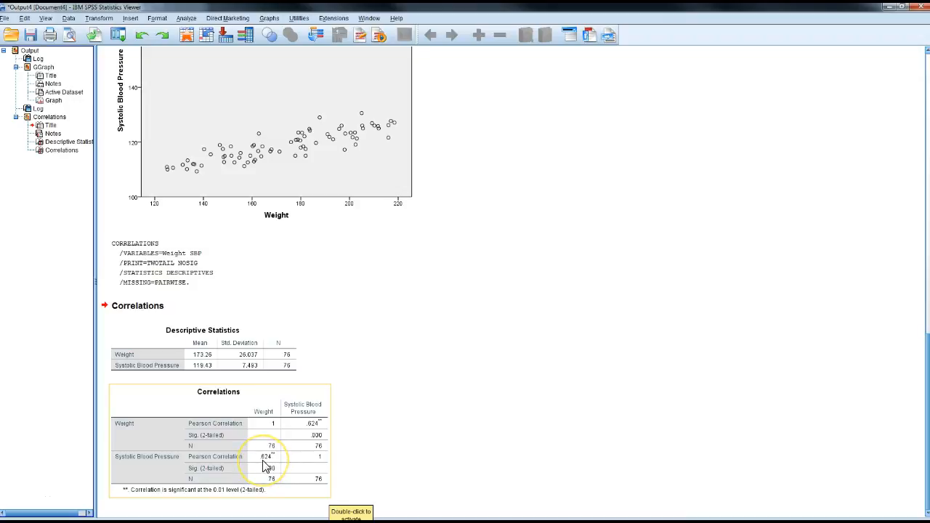
click(39, 109)
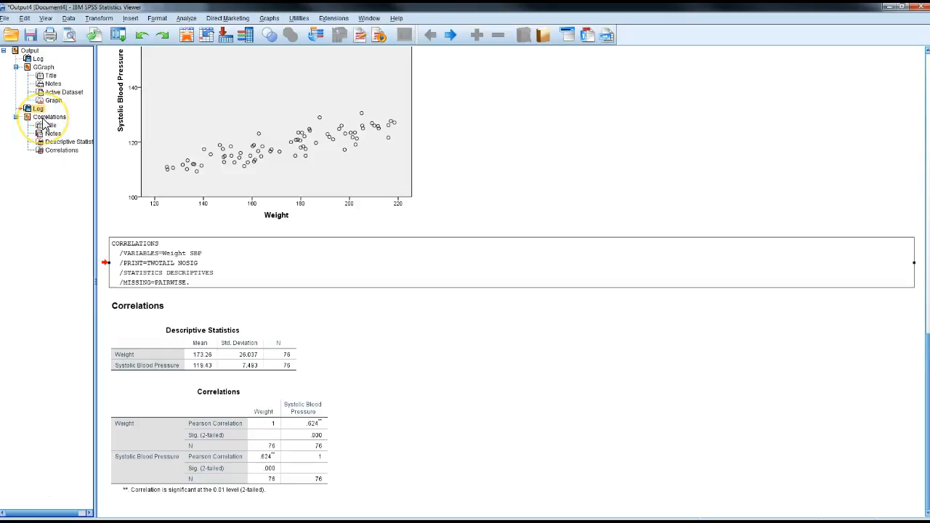
click(45, 117)
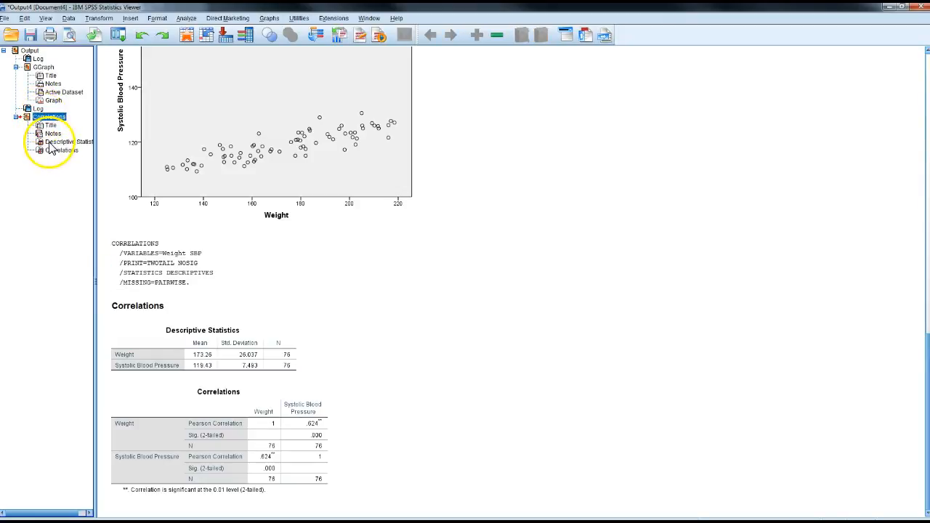
click(51, 143)
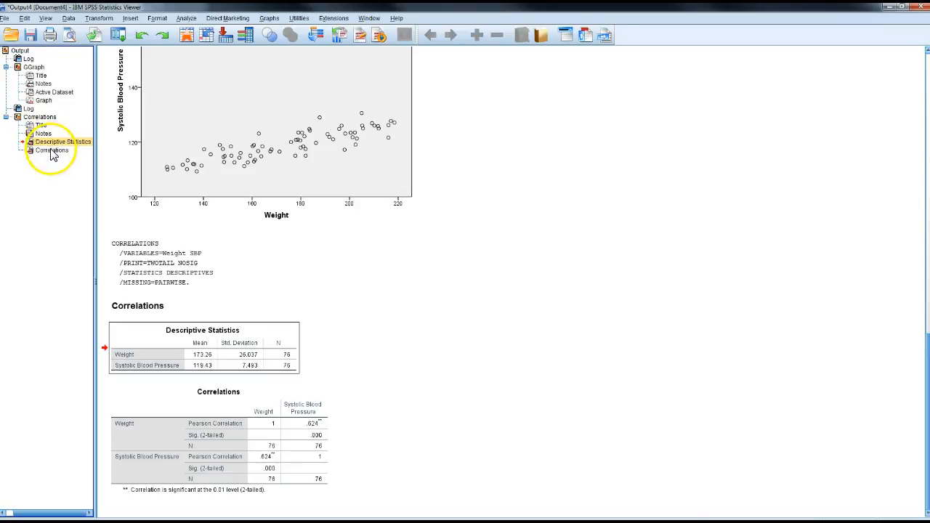
click(53, 151)
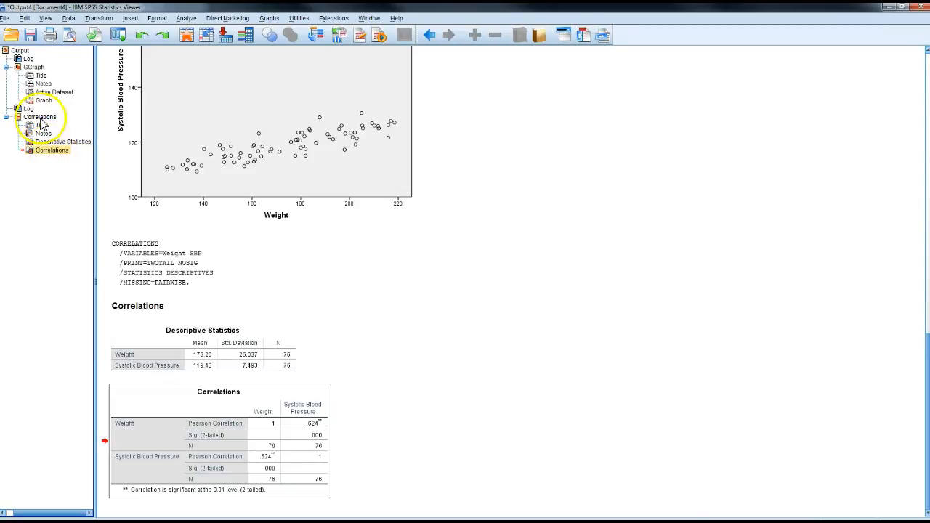
Rename the GGraph entry in the output outline to "GGraph St5-Q4".
click(34, 57)
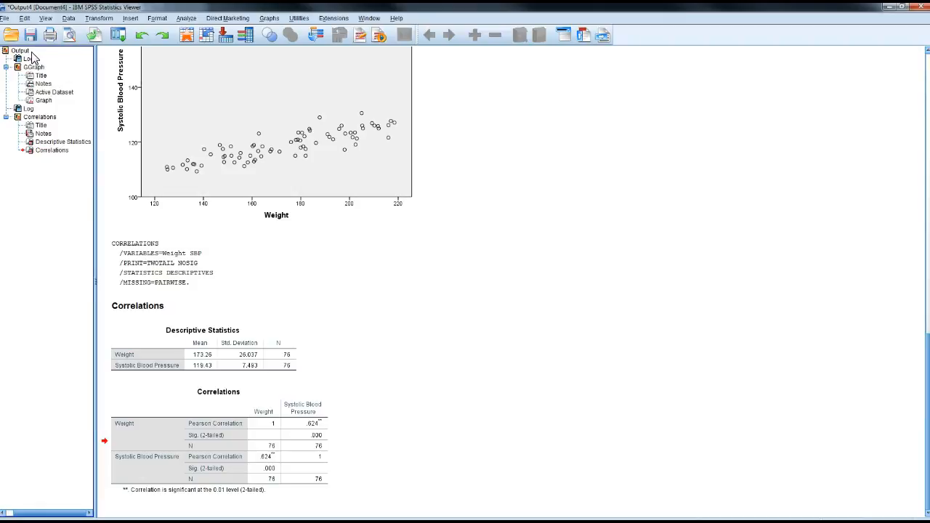
click(22, 52)
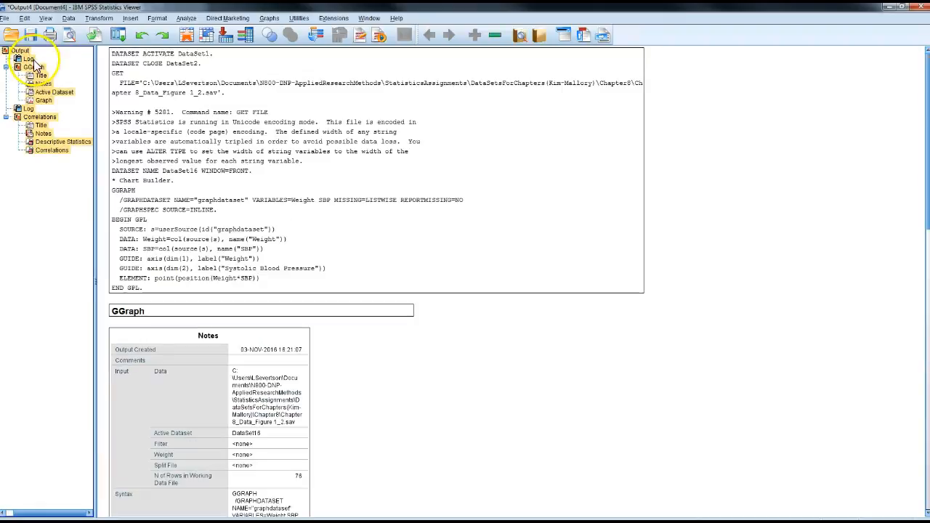
click(34, 66)
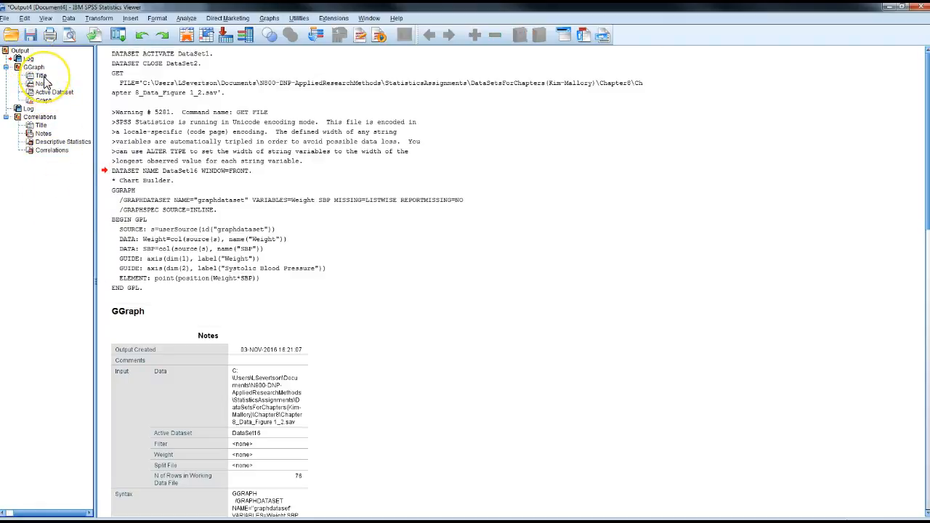
click(33, 75)
double_click(31, 68)
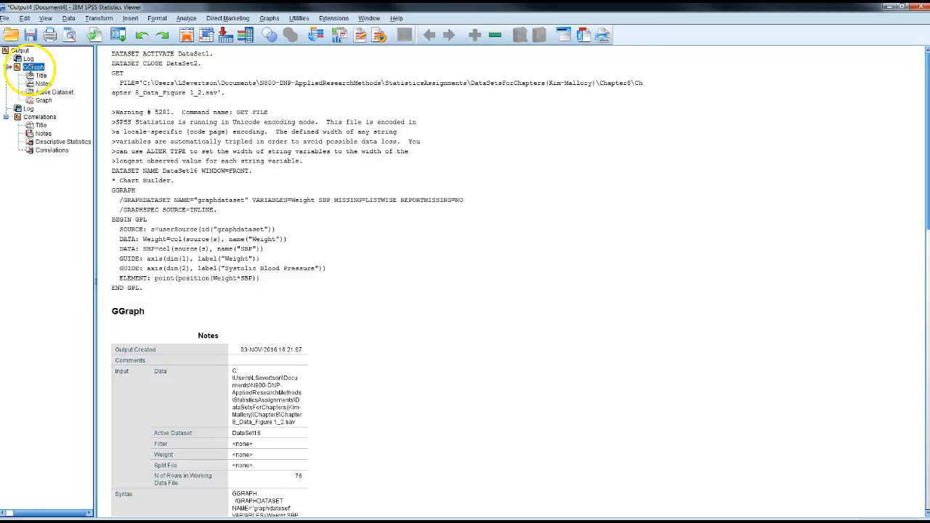
click(50, 70)
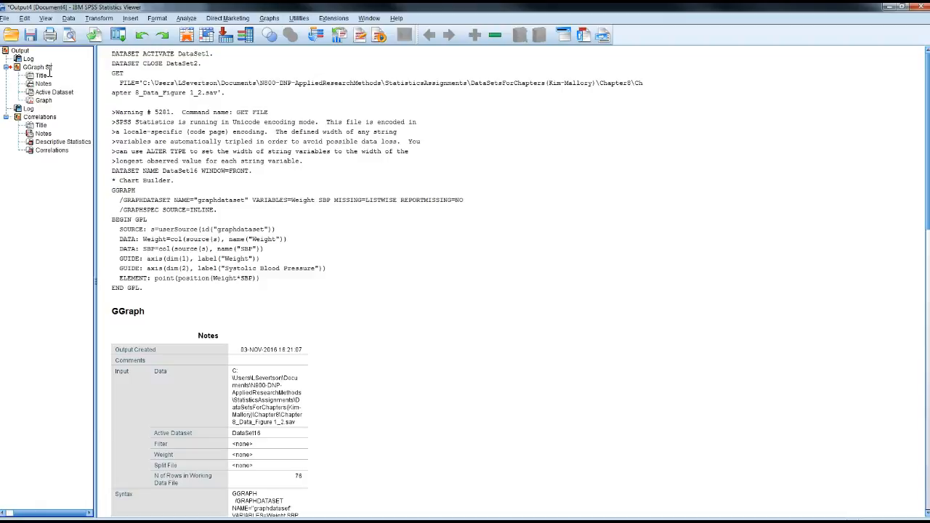
text(4)
click(49, 187)
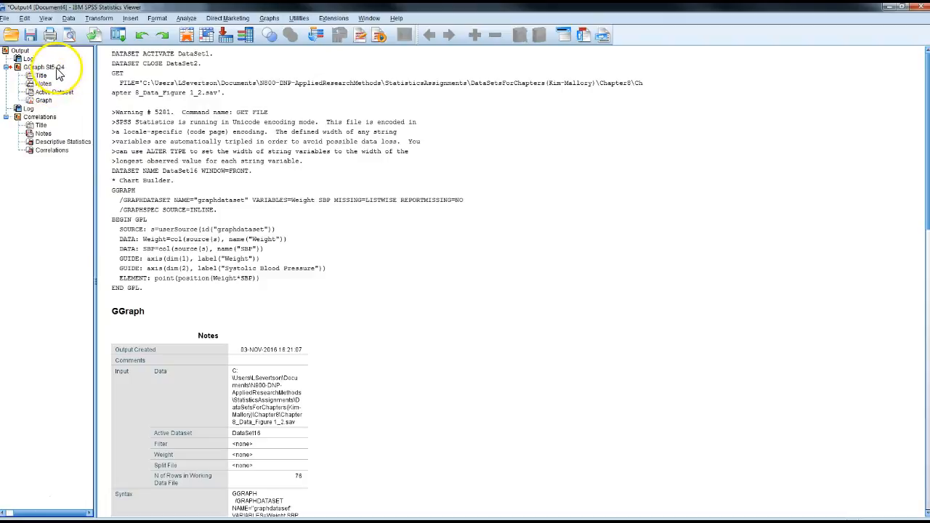
click(39, 118)
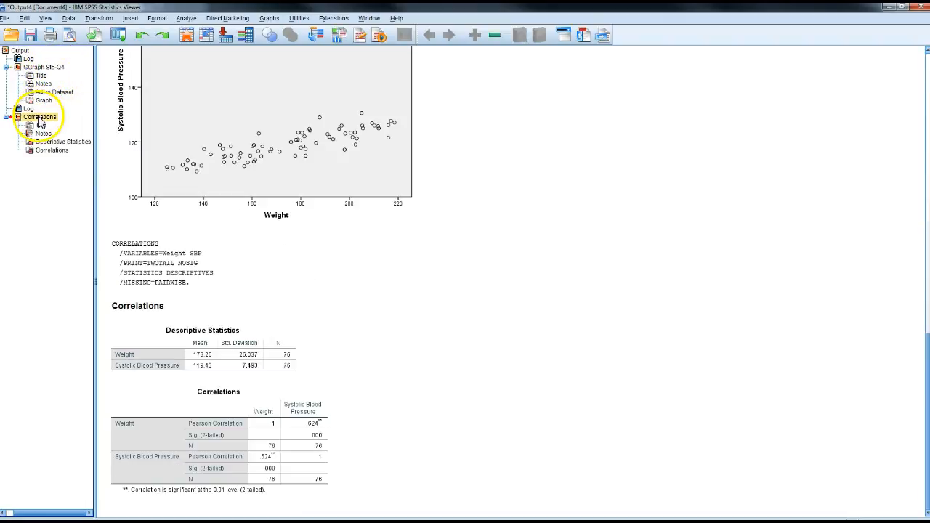
click(47, 180)
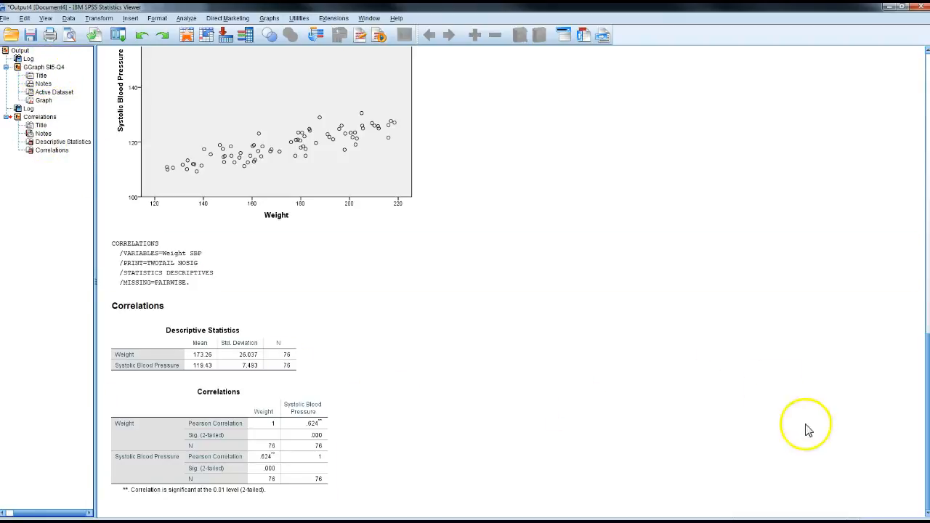
Extend the GGraph title heading in the output to read "GGraph Stats Assignment #5 - Q 4.".
drag(927, 363, 919, 125)
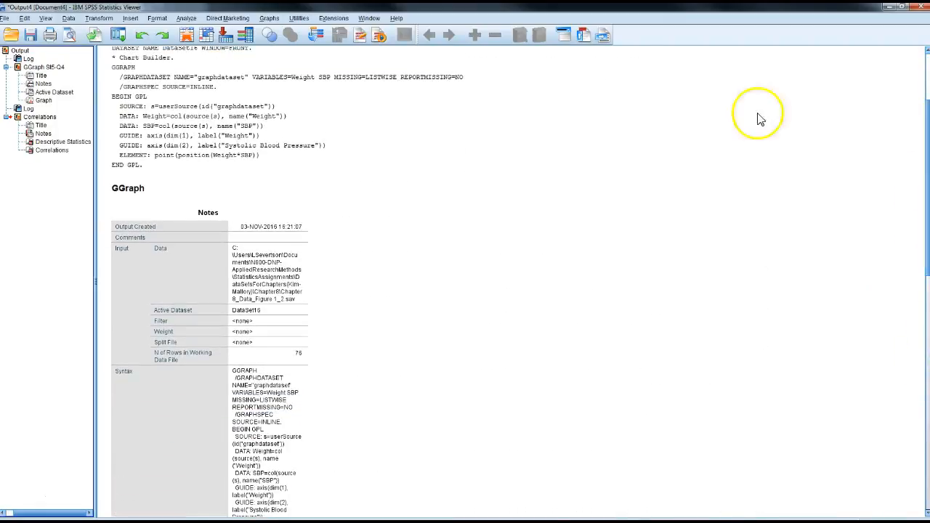
click(183, 192)
double_click(156, 193)
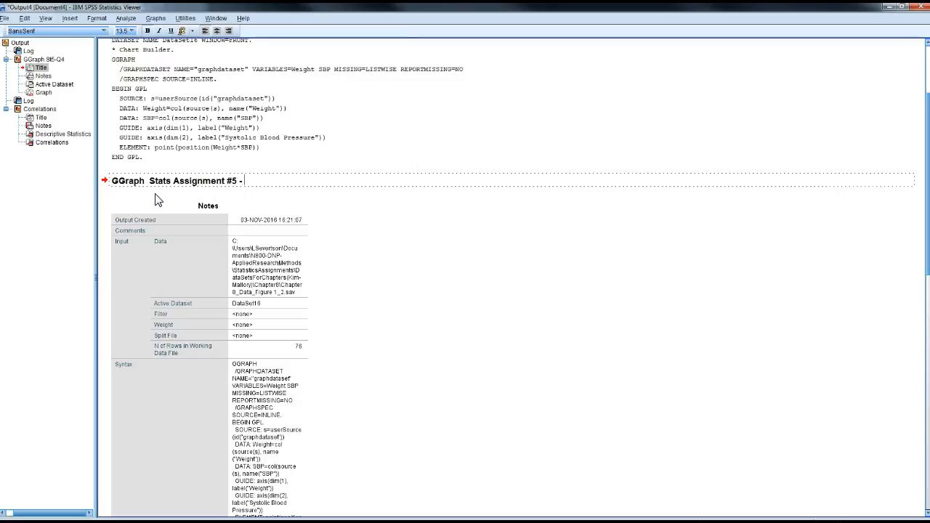
text(Q 4.)
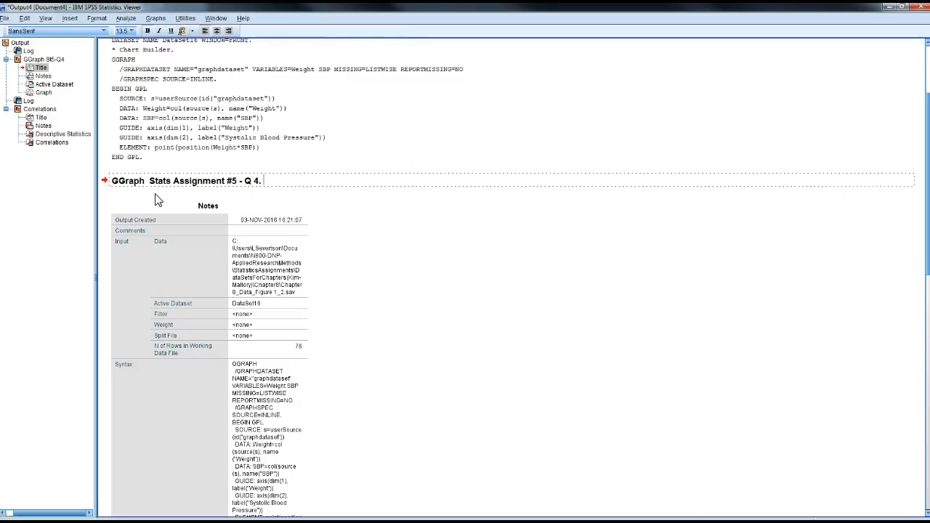
click(535, 425)
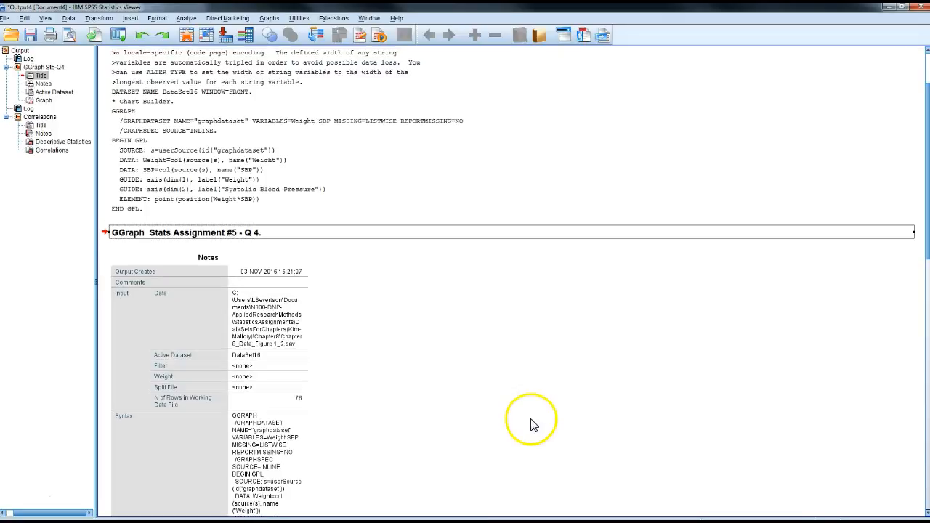
Reduce the output viewer with the scatter plot to a smaller window and minimize the data editors behind it, leaving it over the desktop.
drag(918, 244, 909, 429)
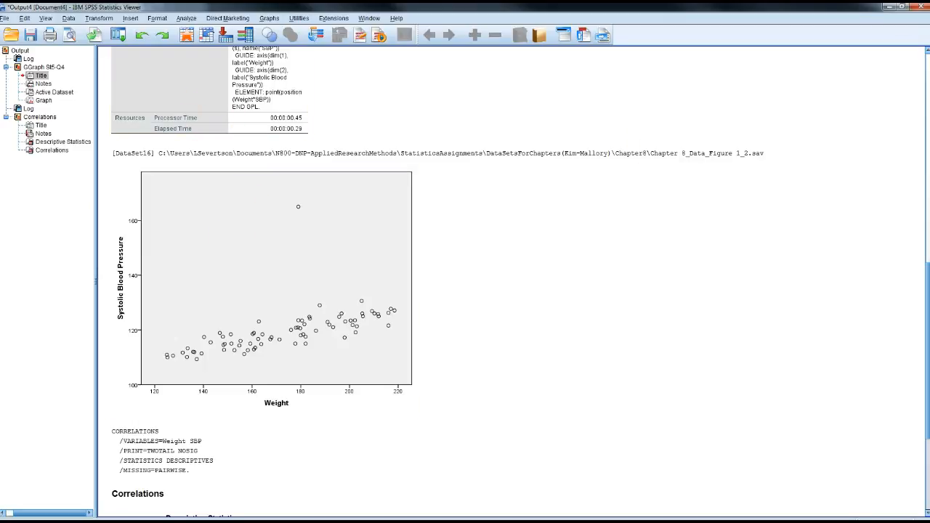
click(904, 8)
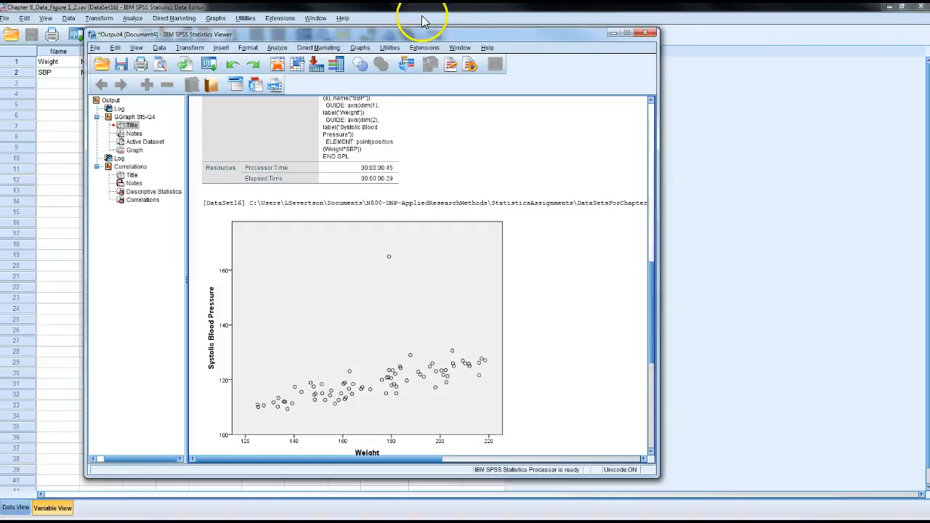
drag(430, 38, 687, 55)
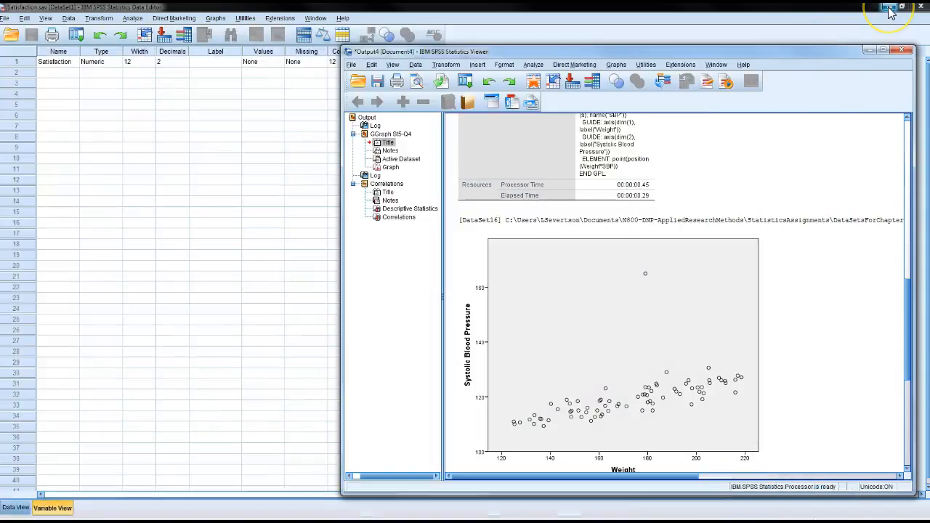
click(887, 8)
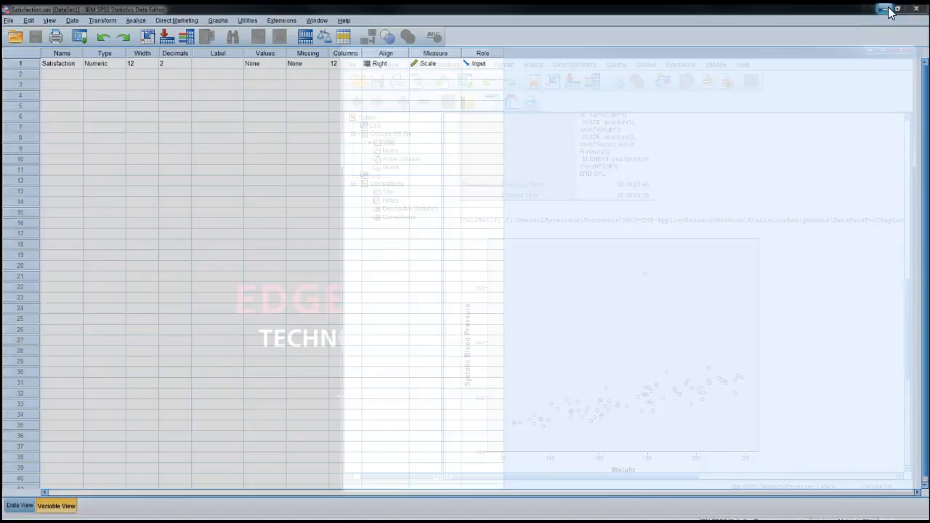
drag(835, 58, 845, 18)
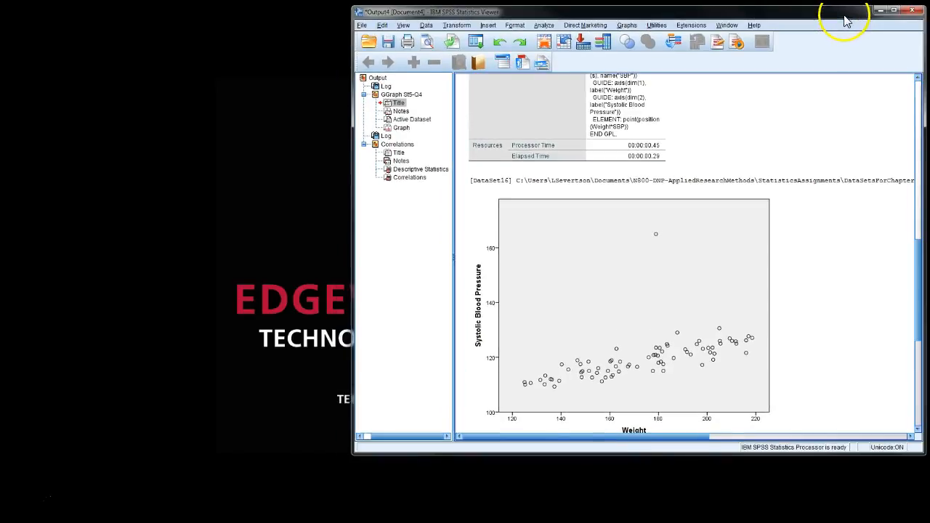
Arrange the SPSS output viewer and the Stats Assignment #5 Word document side by side, with the output on the right half of the screen.
drag(351, 234, 496, 316)
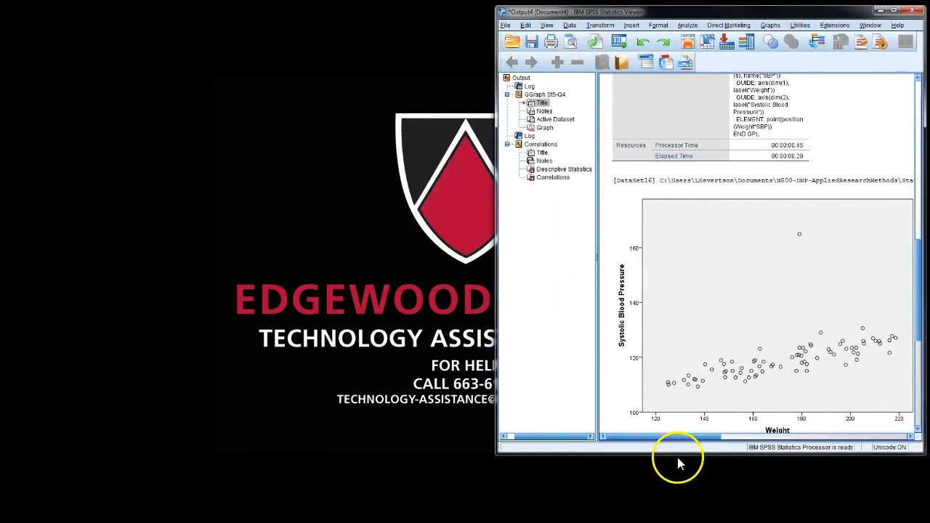
drag(668, 455, 669, 509)
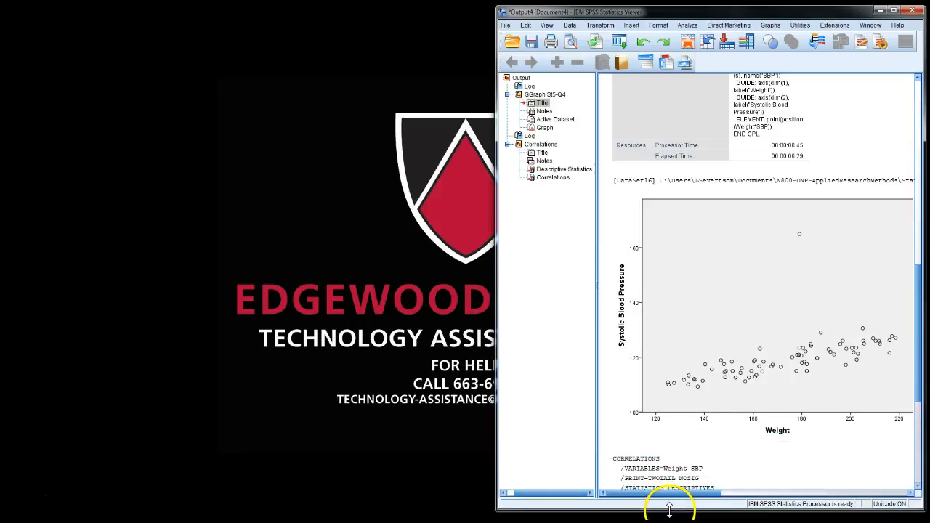
drag(0, 26, 219, 34)
drag(398, 372, 465, 495)
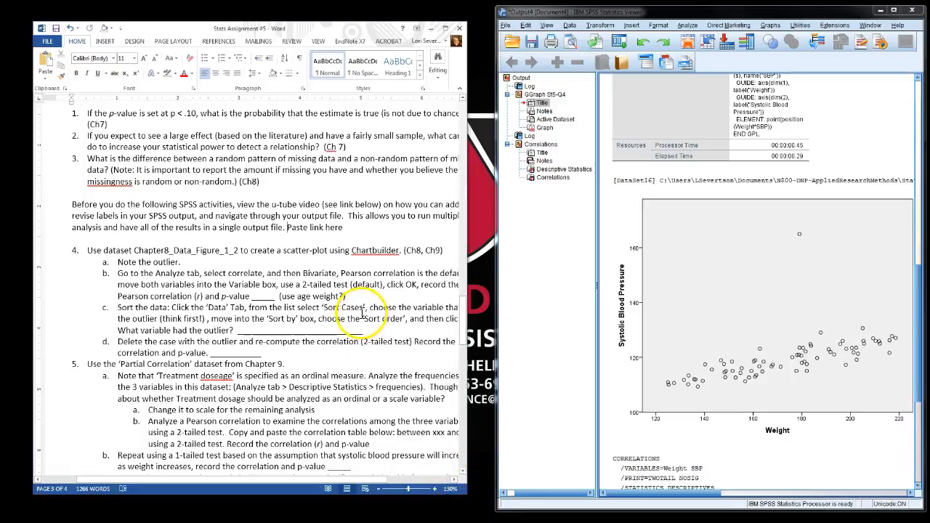
Copy the Weight by Systolic Blood Pressure scatter plot from the output and paste it into the Word document on a new line above question 4.
click(802, 245)
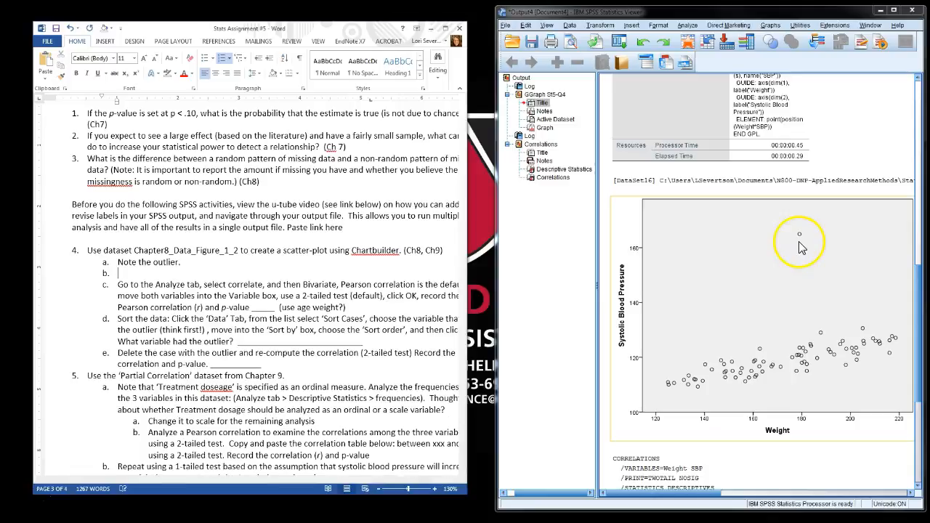
click(712, 367)
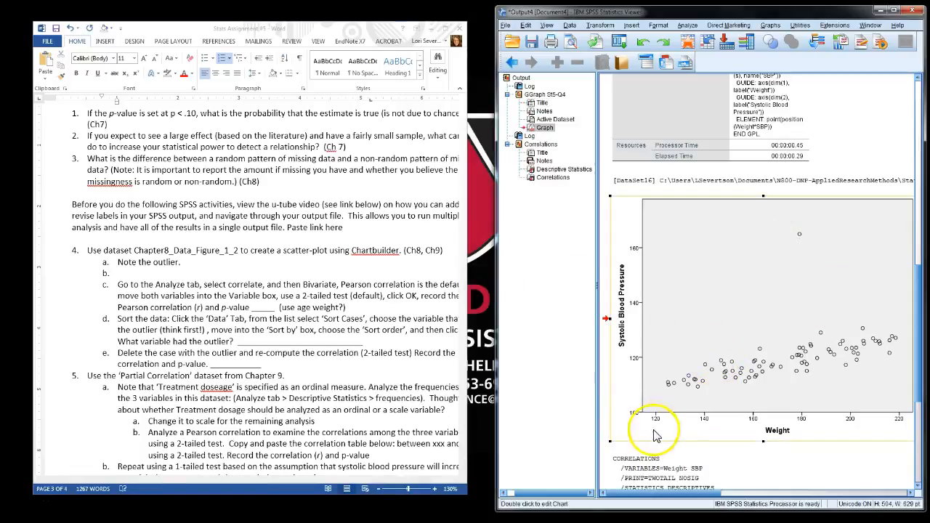
right_click(627, 386)
click(622, 357)
right_click(634, 332)
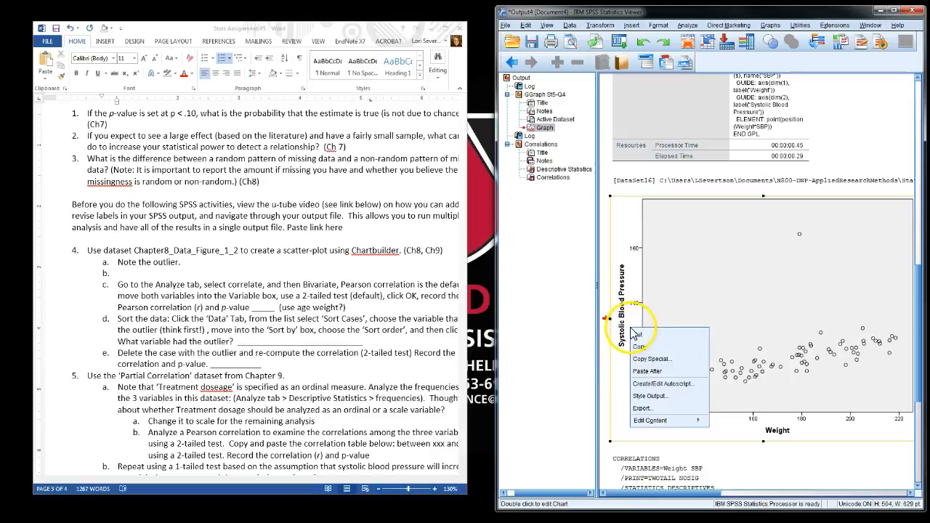
click(638, 347)
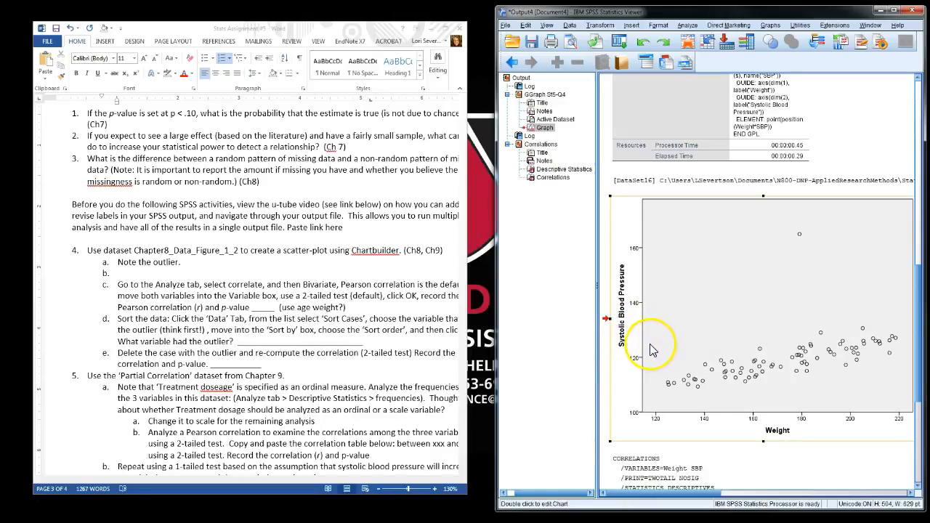
click(164, 234)
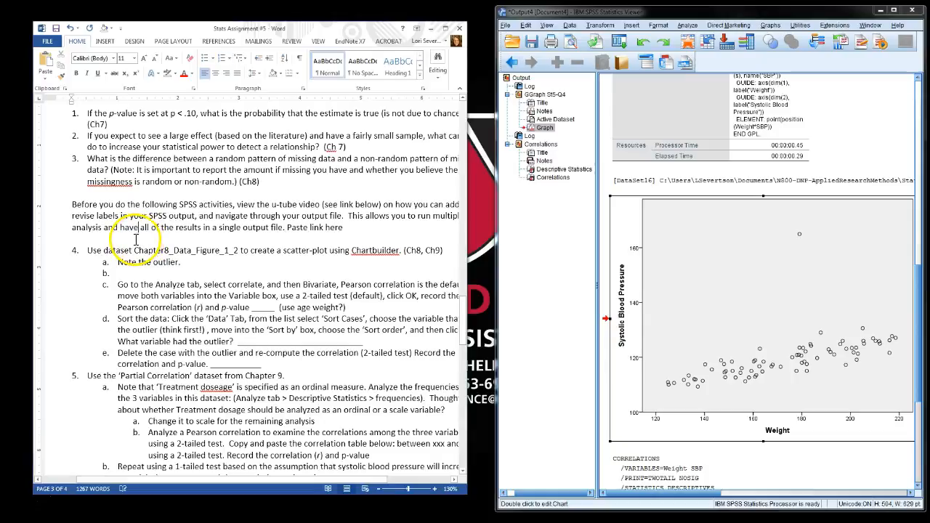
key(Return)
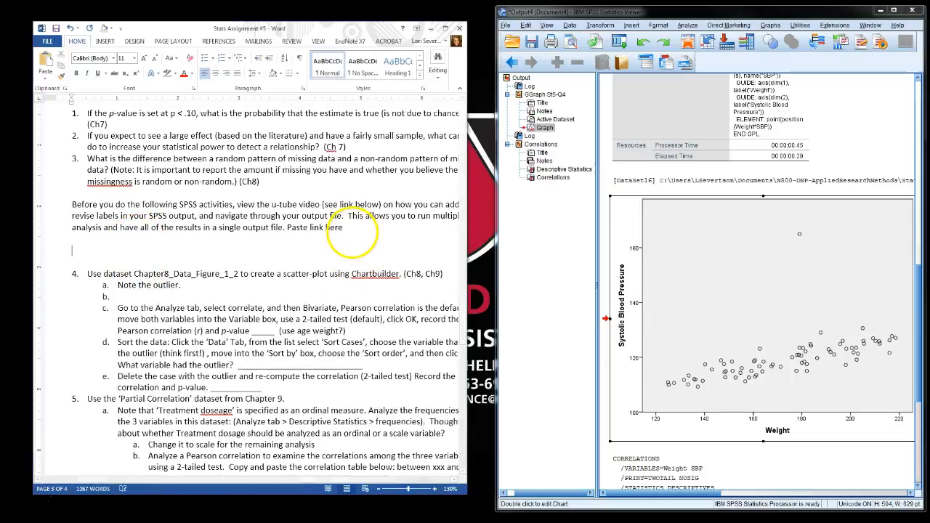
key(ctrl+v)
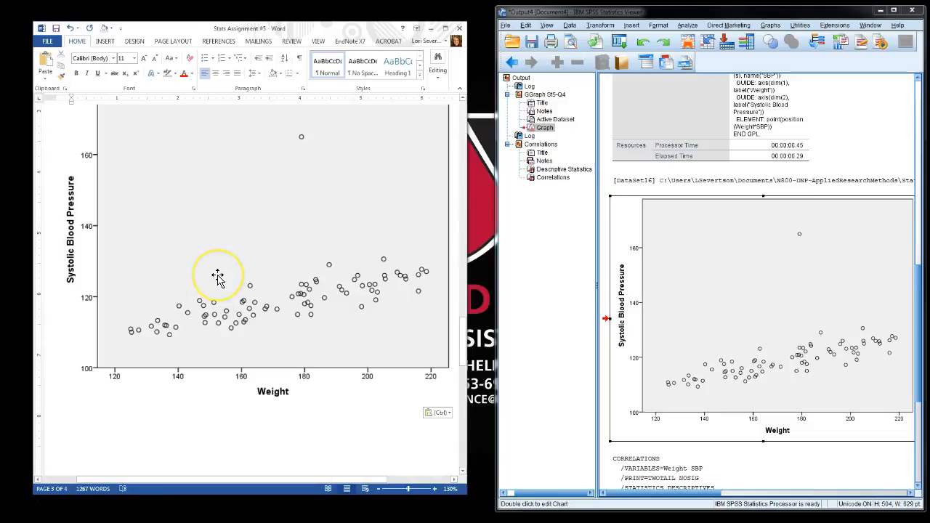
Copy the Correlations table from the SPSS output and paste it below the scatter plot in the widened Word document.
drag(918, 385, 919, 478)
click(757, 436)
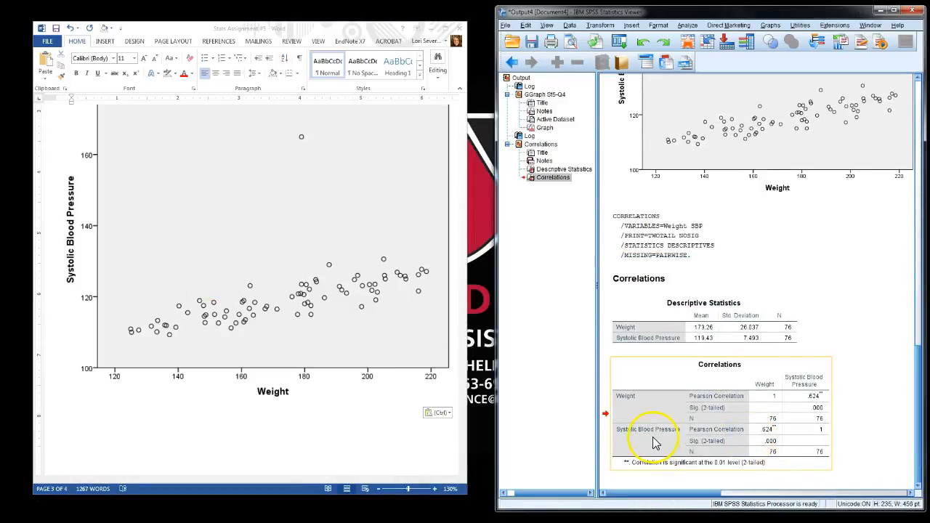
right_click(629, 374)
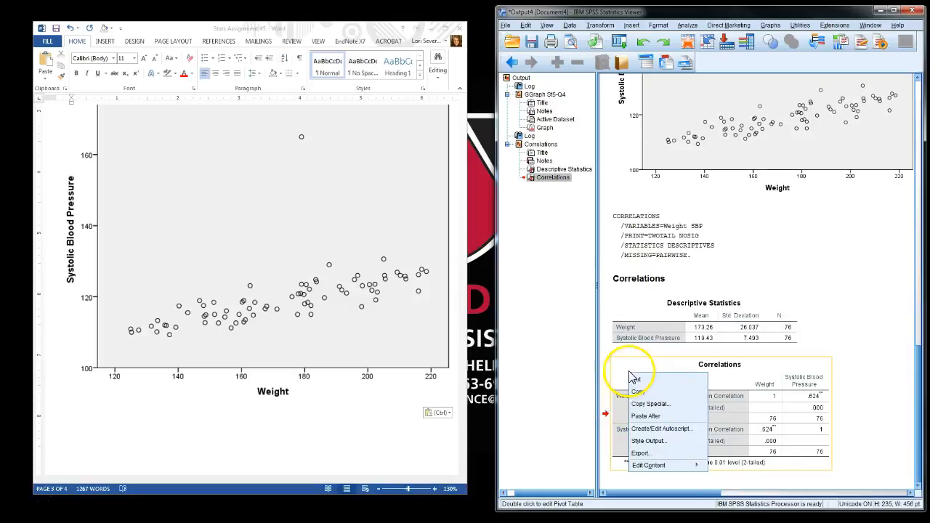
click(642, 395)
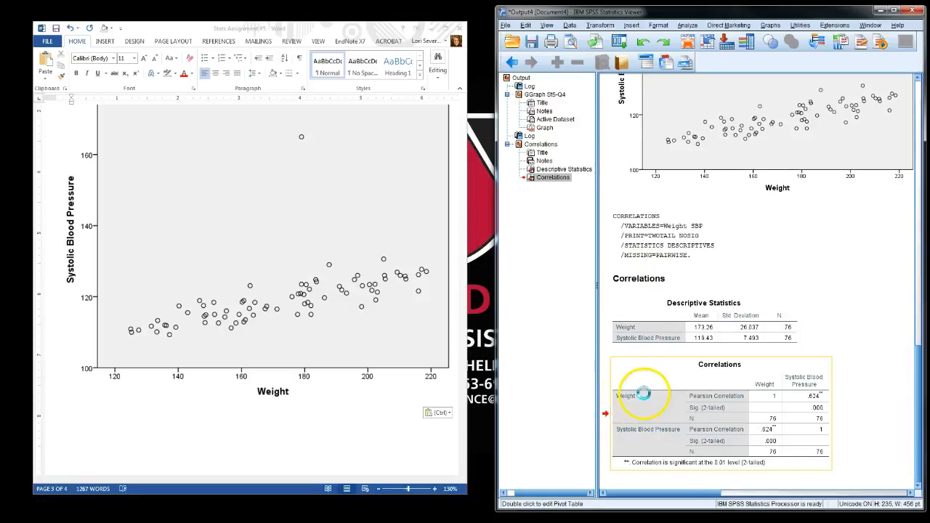
click(360, 452)
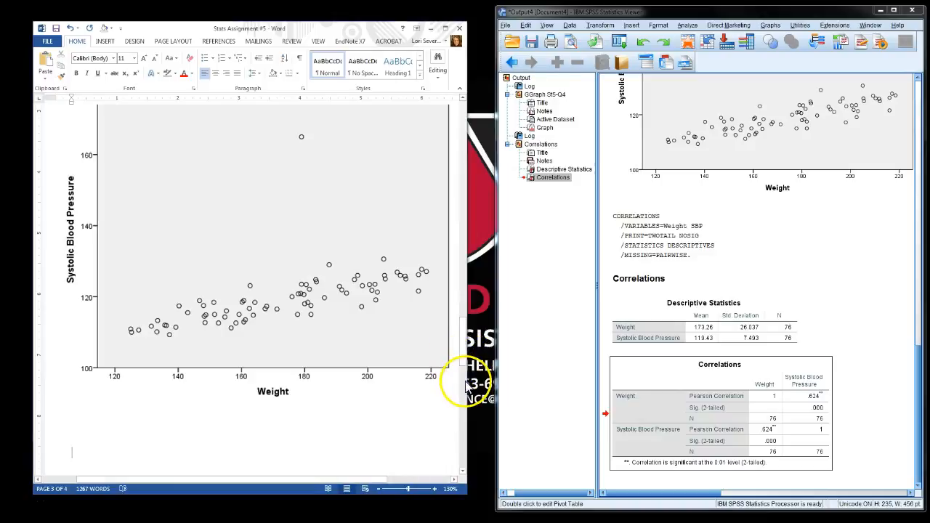
drag(467, 400, 530, 411)
click(475, 402)
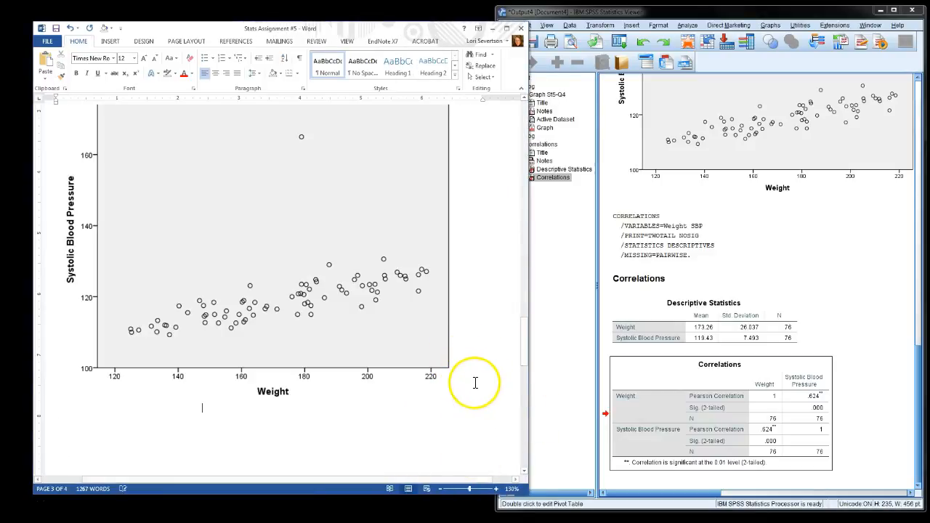
key(ctrl+v)
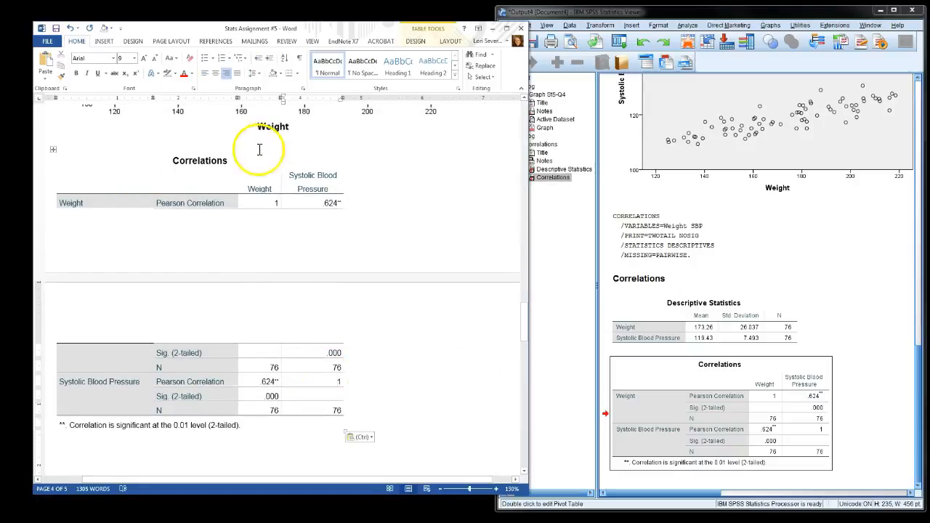
Insert a page break before the pasted Correlations table so it stays on one page, and return the document to its smaller window.
click(173, 163)
click(103, 42)
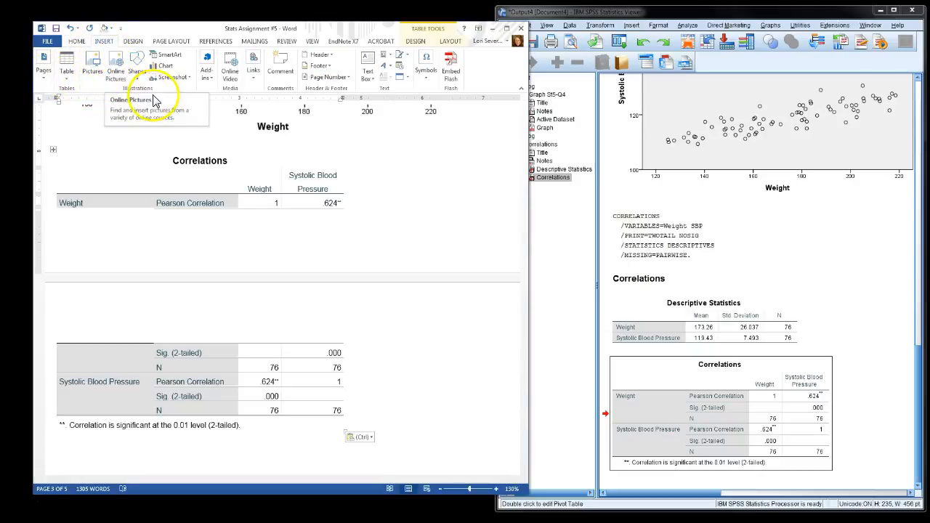
click(506, 29)
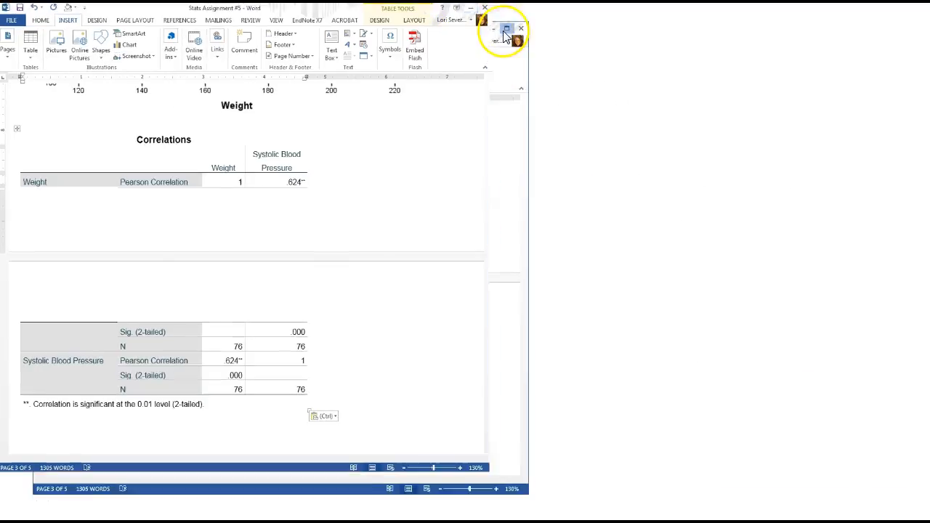
click(50, 57)
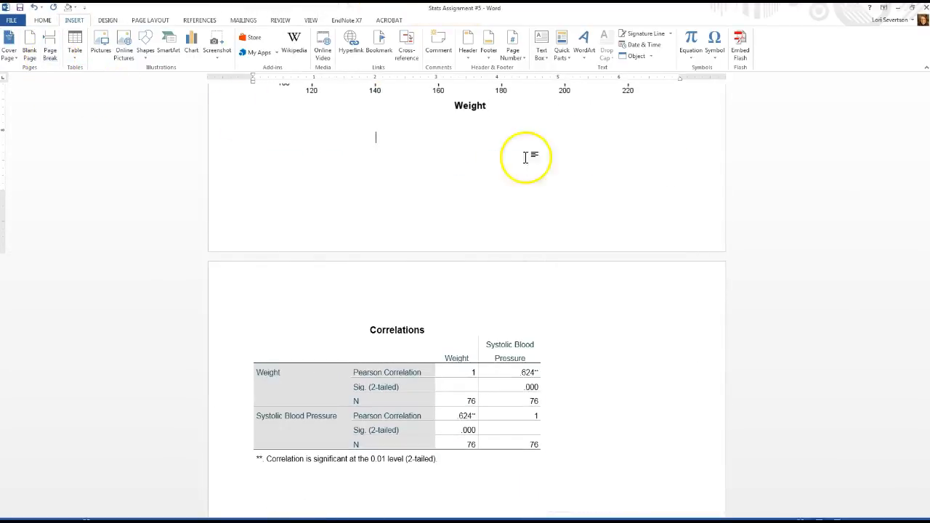
click(912, 9)
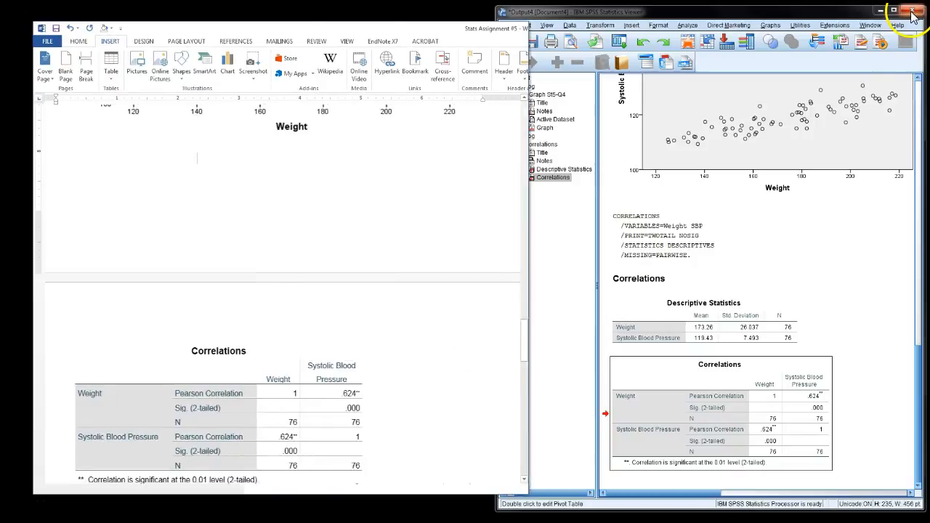
Select the whole Correlations table in the maximized document and examine its table layout and design options, including AutoFit and Shading.
drag(524, 331, 525, 356)
click(204, 279)
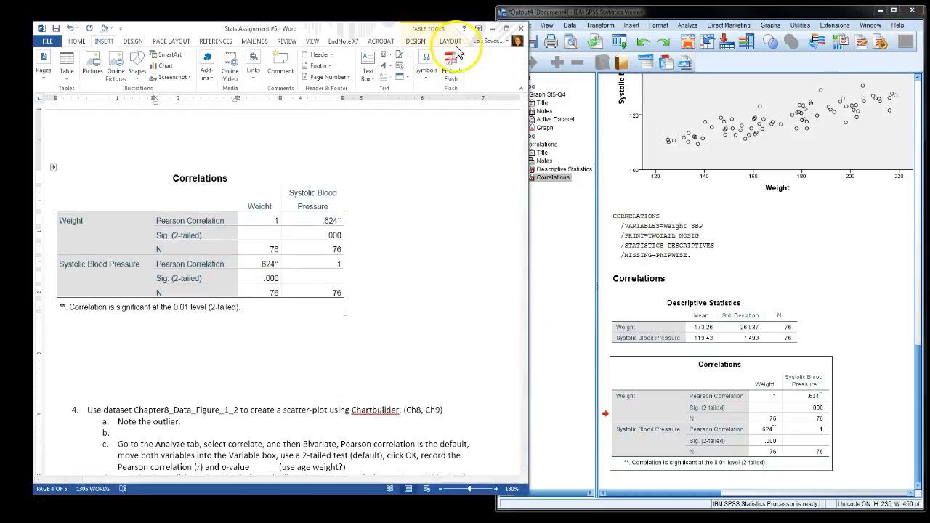
click(452, 42)
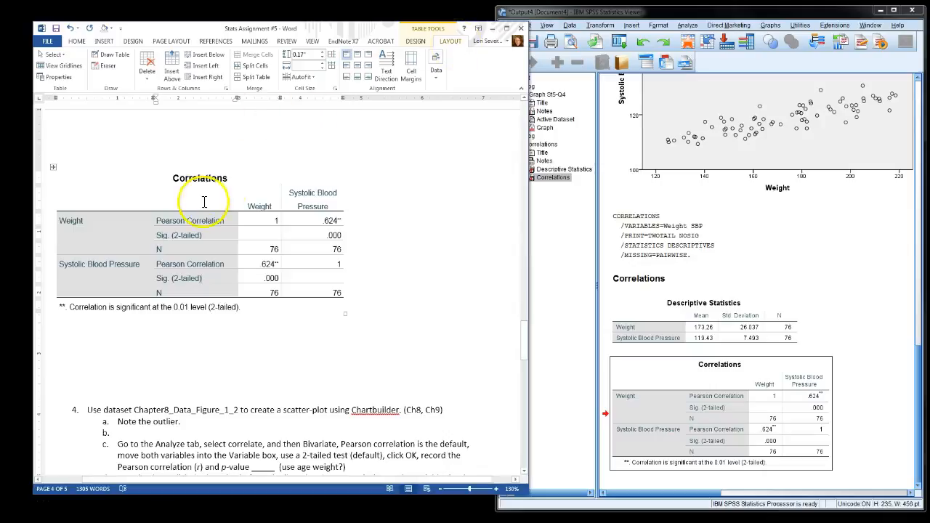
click(506, 29)
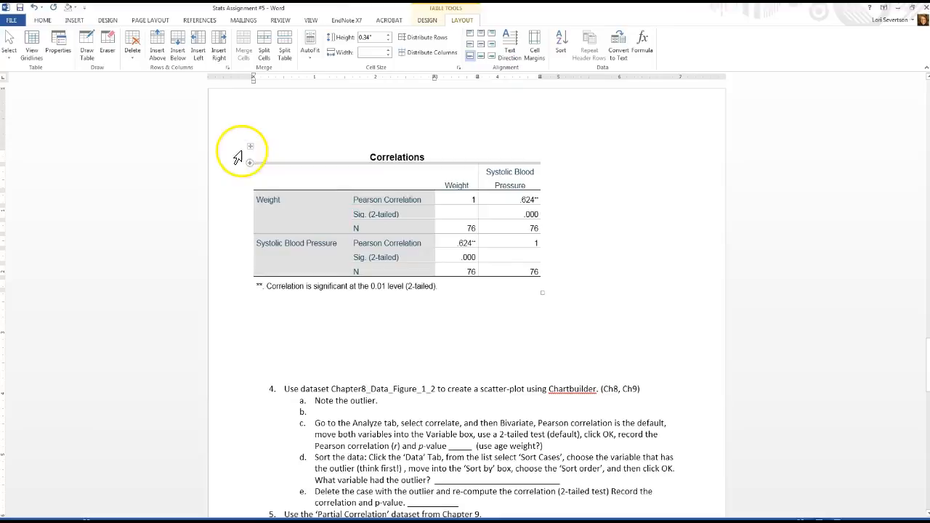
click(250, 147)
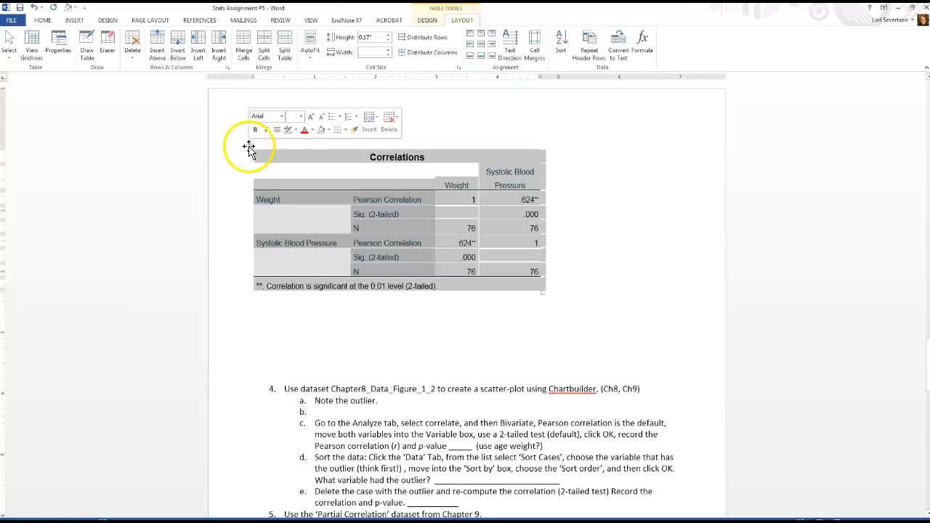
double_click(466, 22)
click(467, 25)
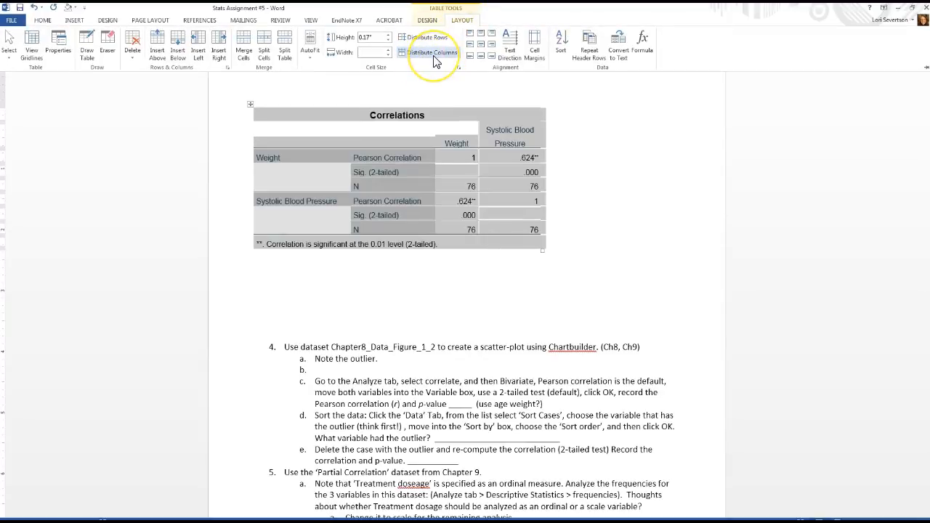
click(306, 64)
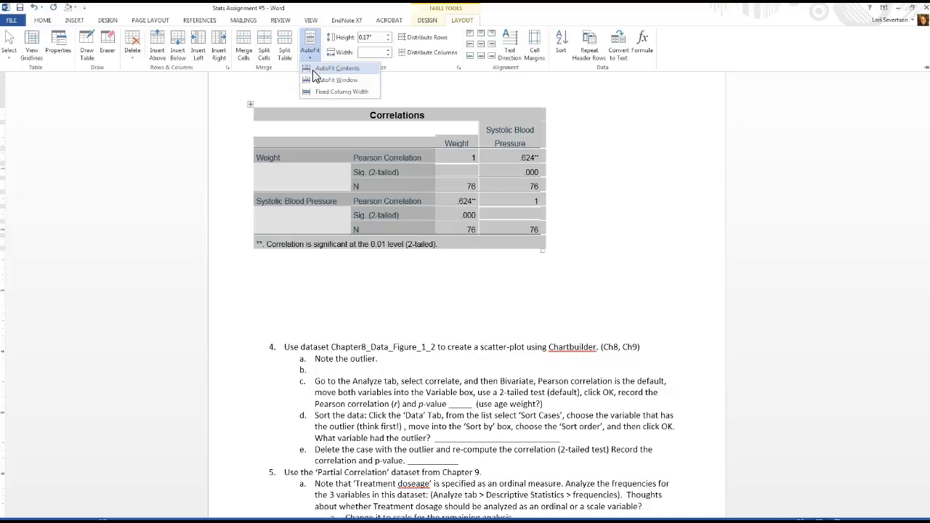
click(427, 20)
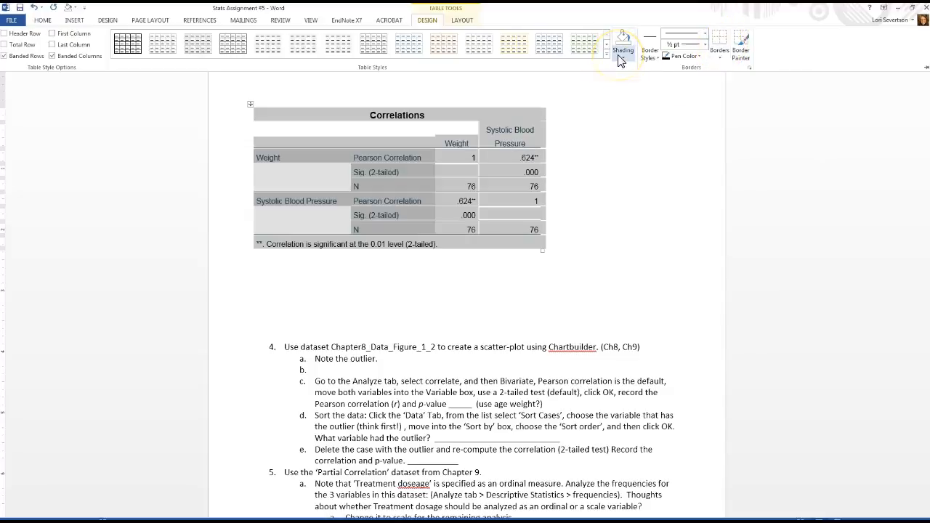
click(411, 211)
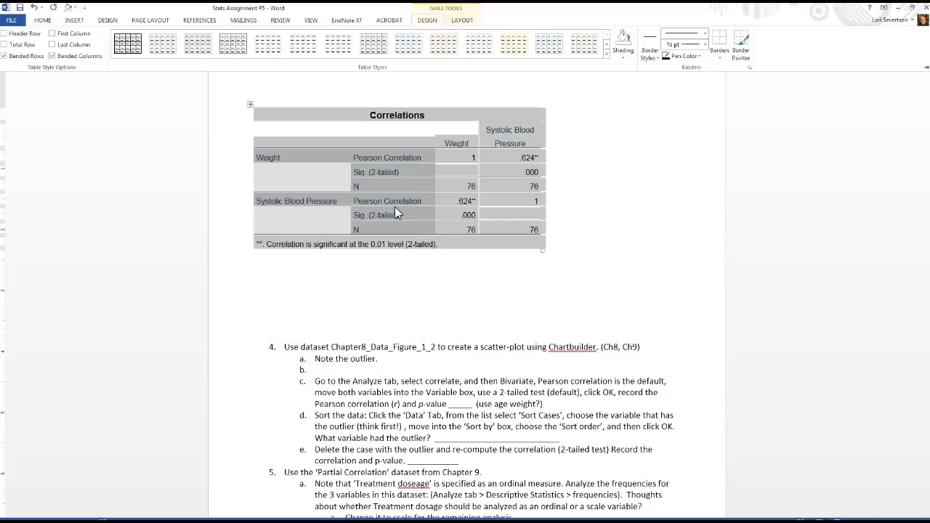
click(405, 322)
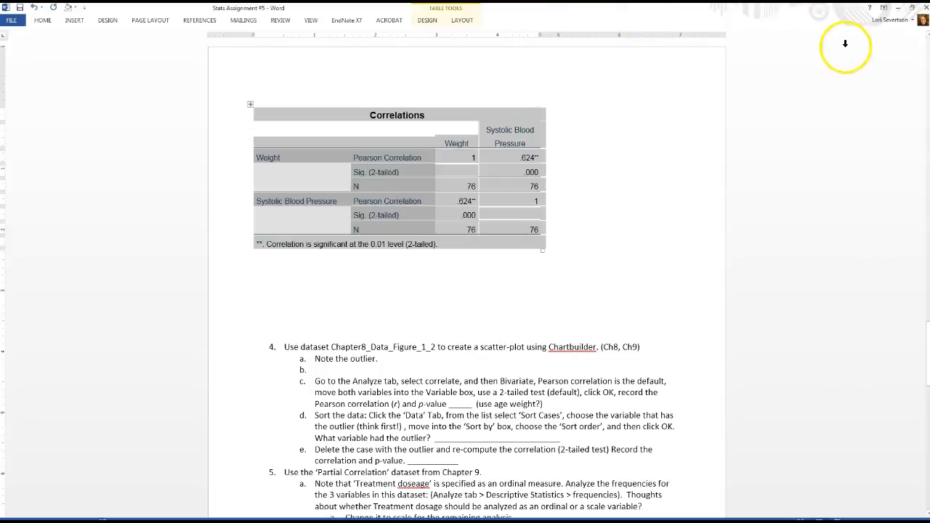
Minimize the Word document and maximize the SPSS output viewer.
click(897, 7)
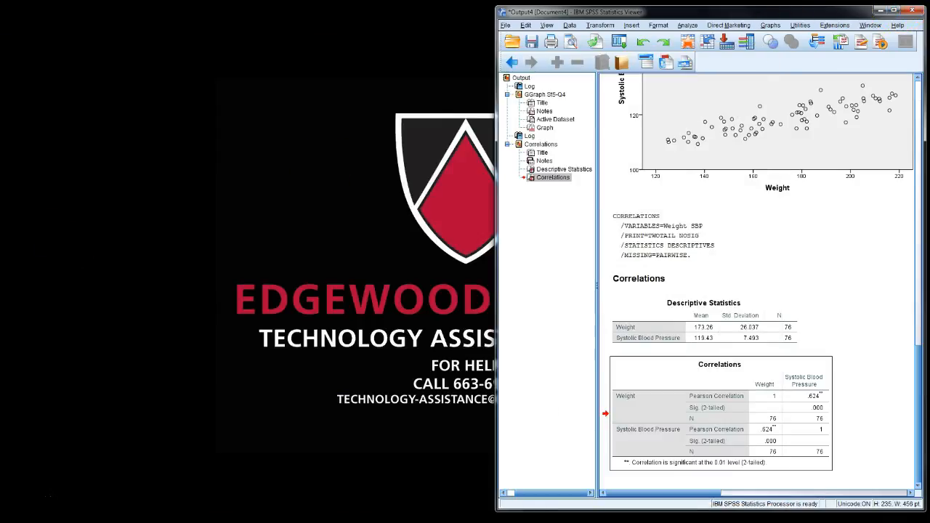
click(894, 12)
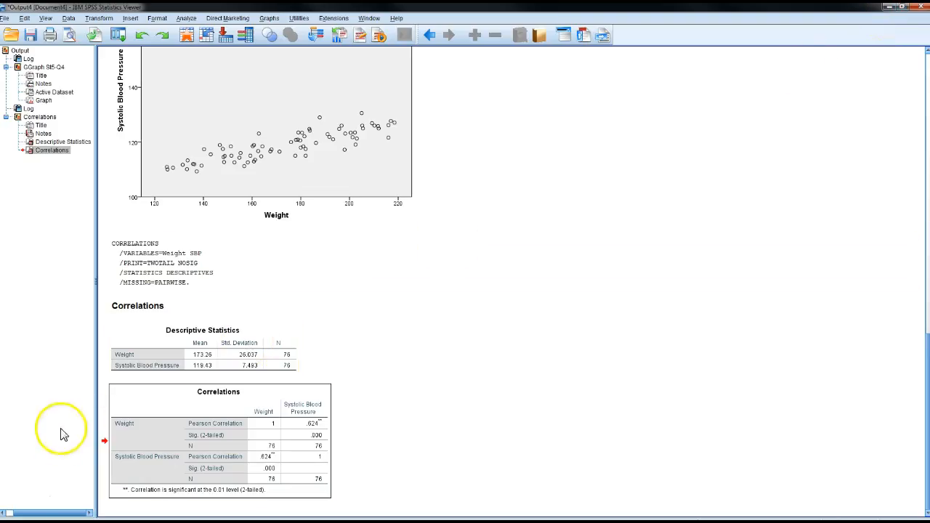